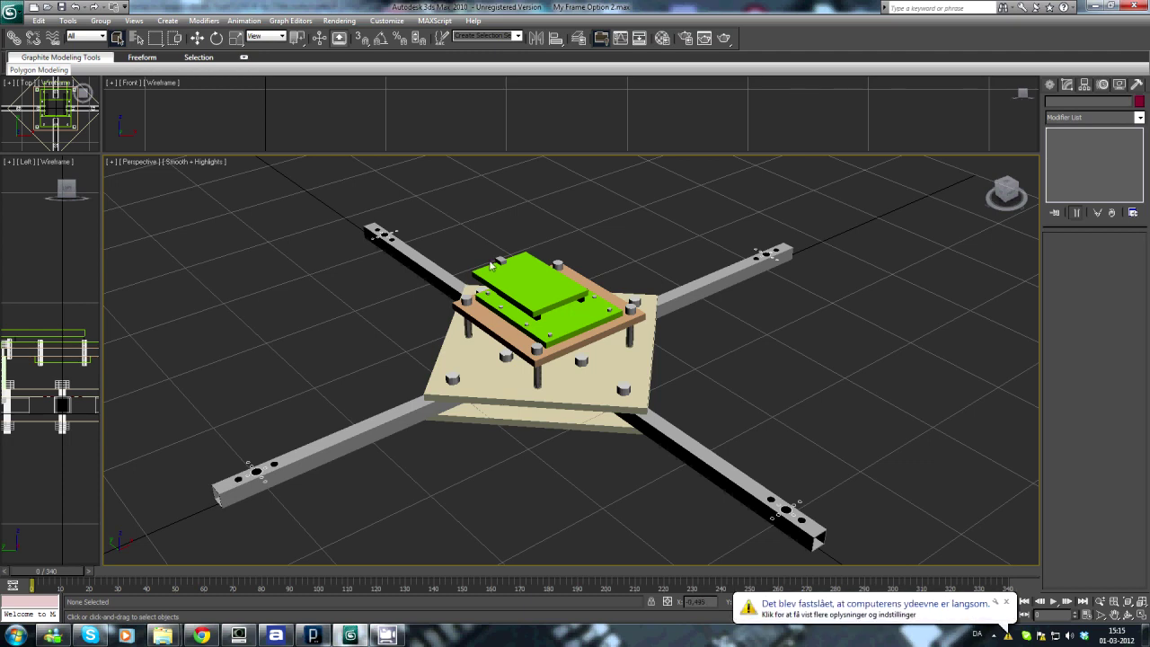
Step: Dismiss the system notification and unhide all hidden objects in the quadcopter frame scene
left_click(1005, 602)
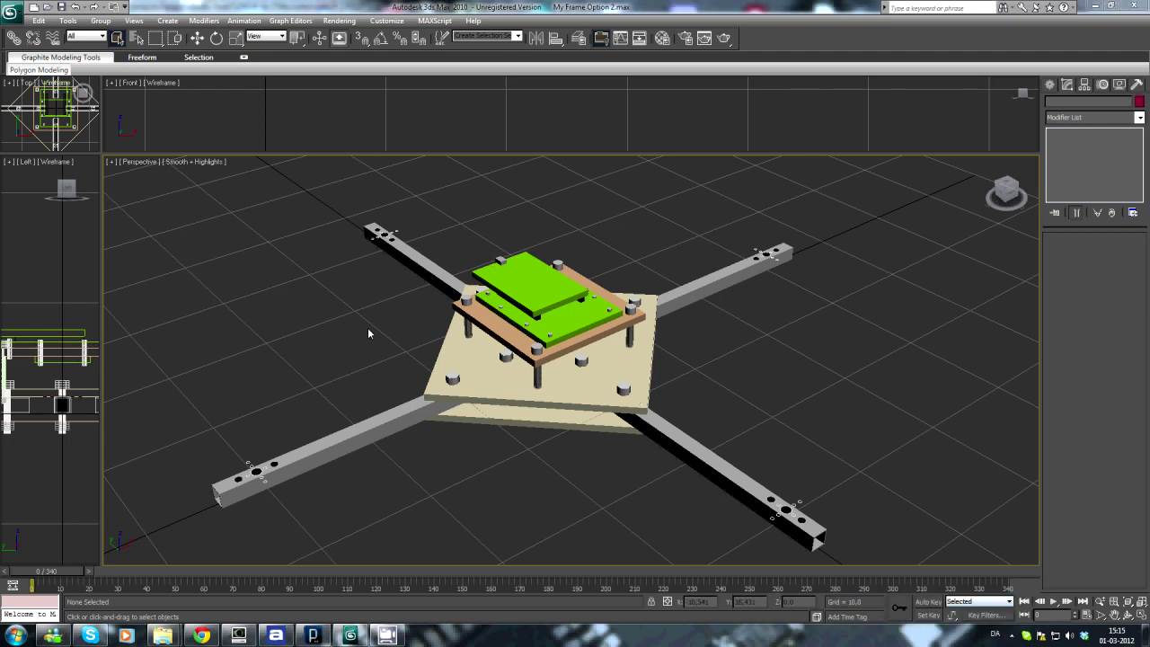
mouse_move(473, 454)
left_mouse_down()
mouse_move(595, 428)
mouse_move(728, 426)
mouse_move(710, 389)
mouse_move(697, 413)
mouse_move(624, 449)
mouse_move(471, 458)
left_mouse_up()
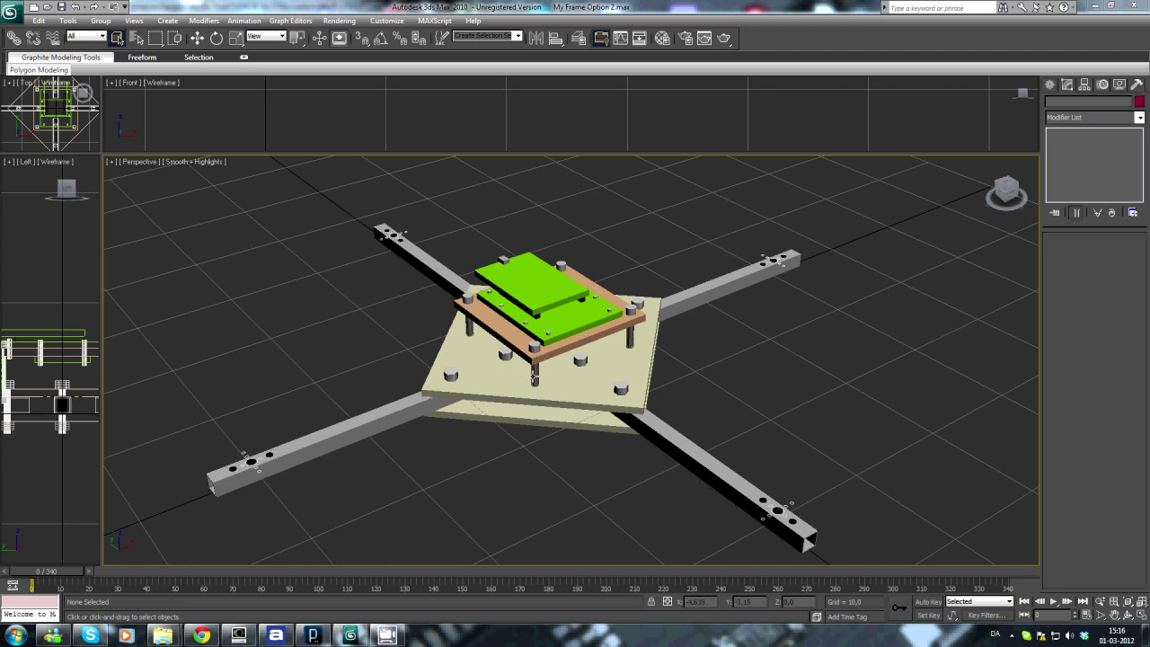
left_click_drag(533, 397, 256, 457)
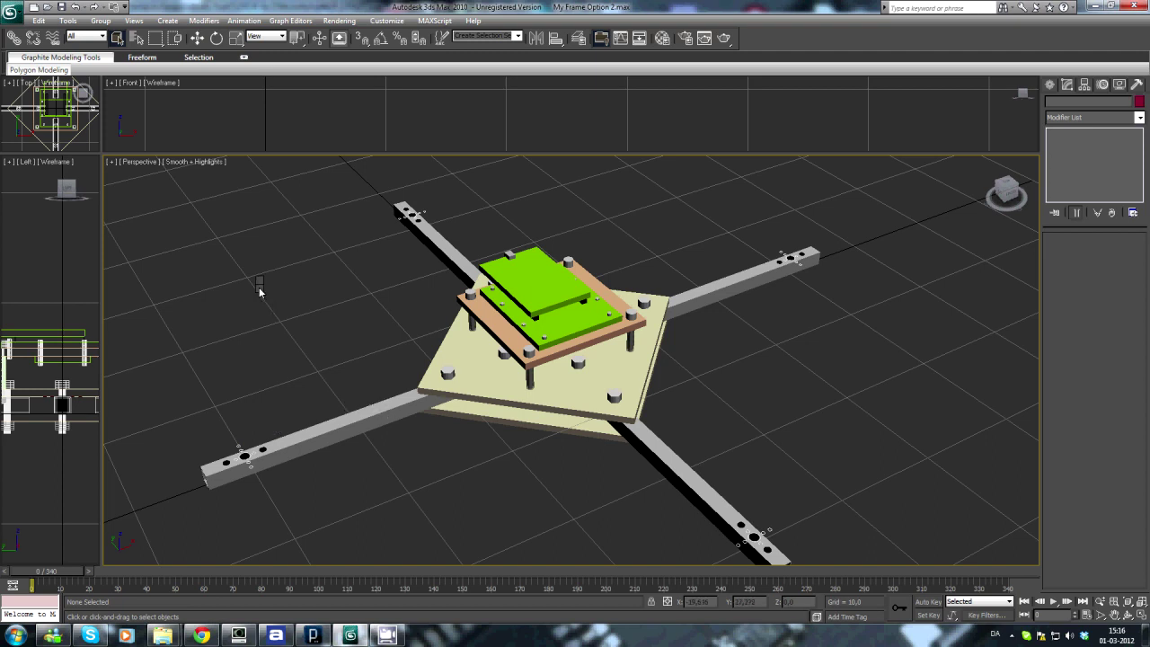
right_click(209, 307)
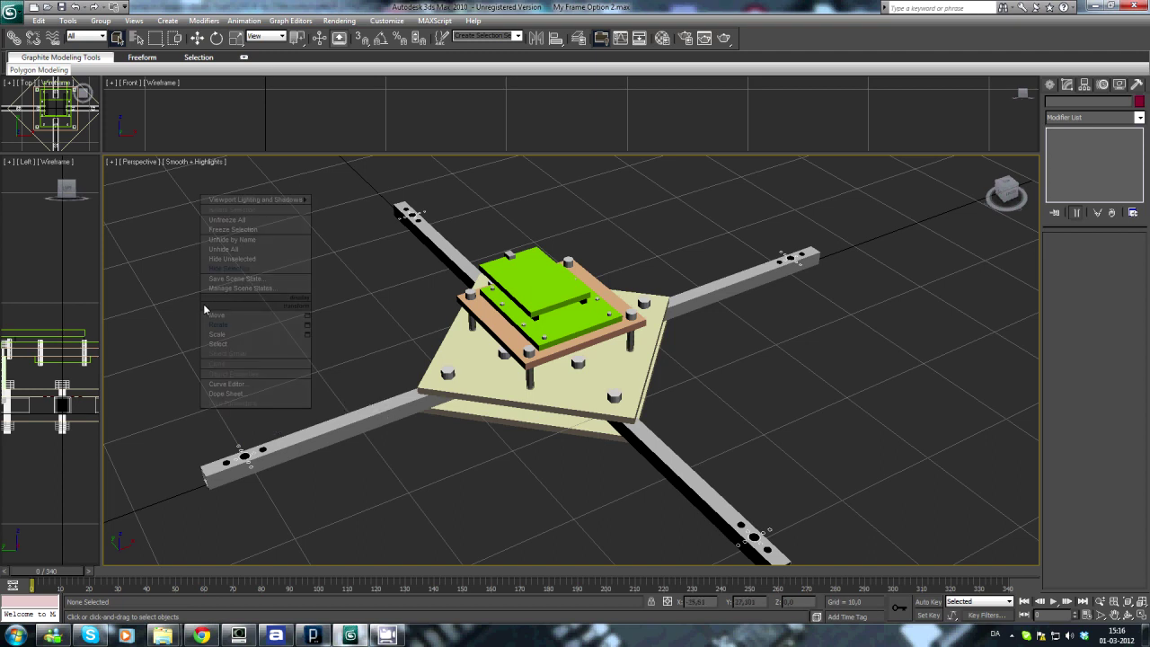
left_click(230, 249)
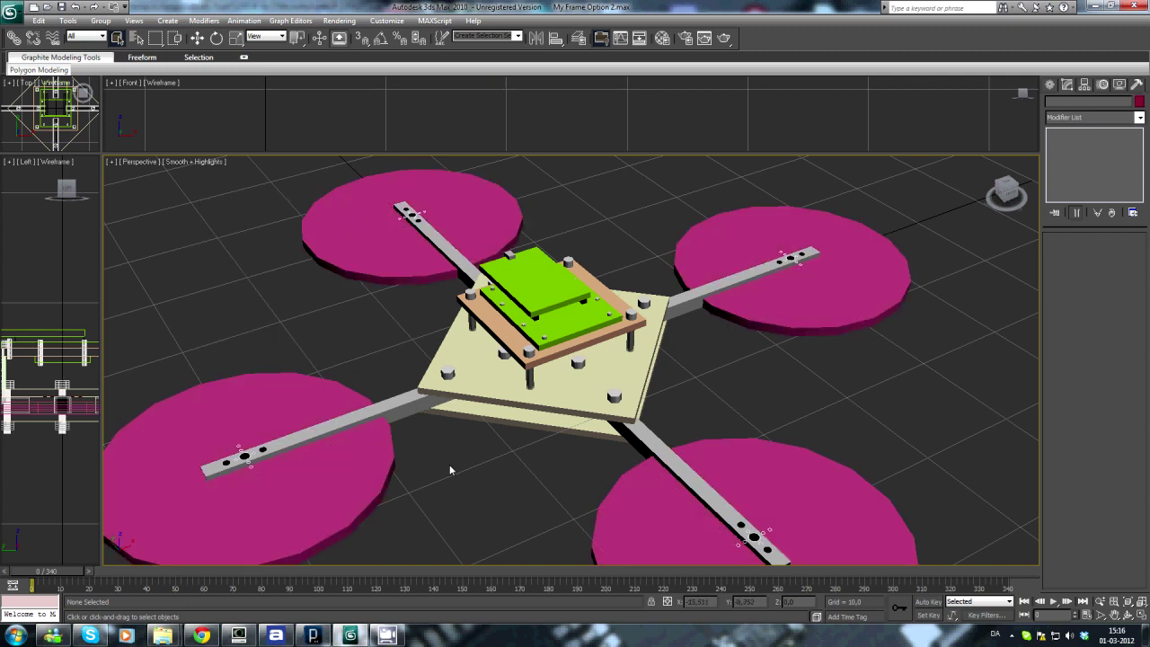
Step: Examine the complete frame with its four propeller discs and check the lower base plate's parameters
scroll(452, 470, "up", 3)
scroll(467, 441, "down", 4)
mouse_move(490, 424)
left_mouse_down()
mouse_move(505, 398)
mouse_move(507, 485)
mouse_move(508, 379)
mouse_move(500, 455)
mouse_move(502, 438)
left_mouse_up()
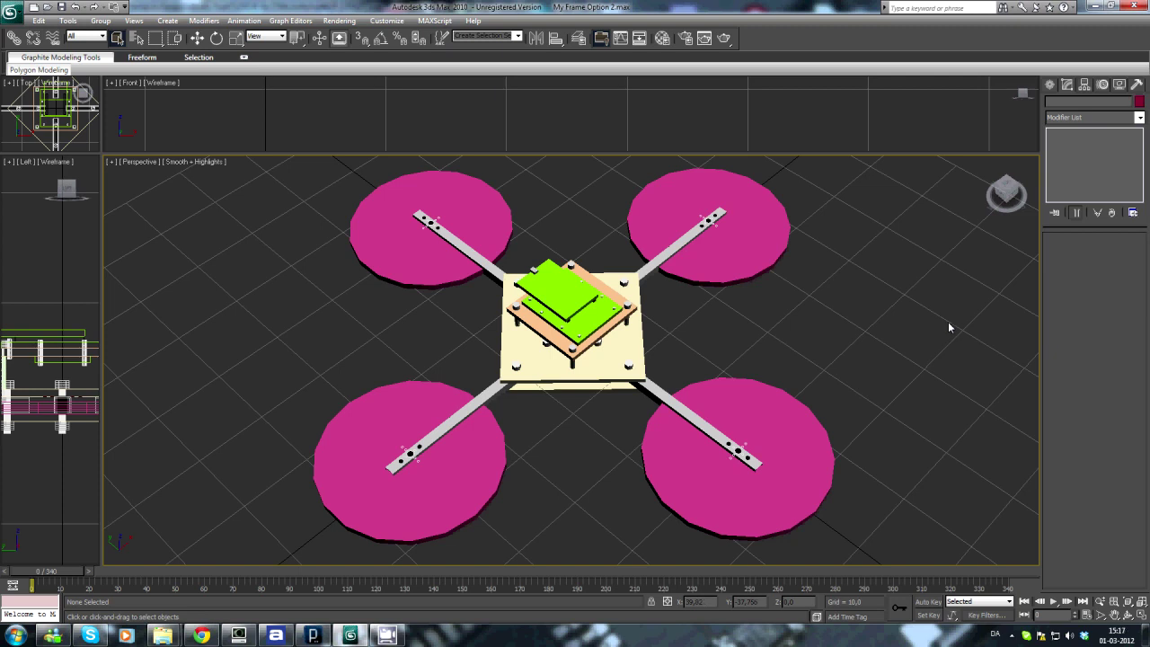
left_click_drag(616, 433, 623, 387)
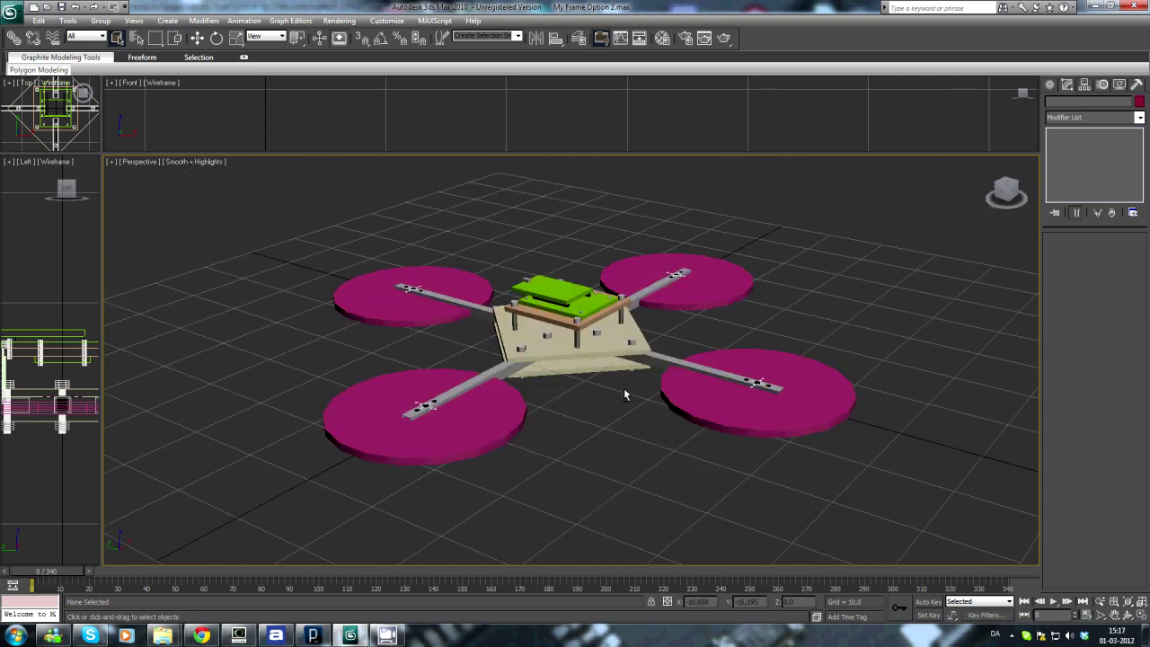
scroll(593, 359, "up", 5)
left_click(573, 333)
left_click(596, 365)
left_click_drag(597, 410, 588, 437)
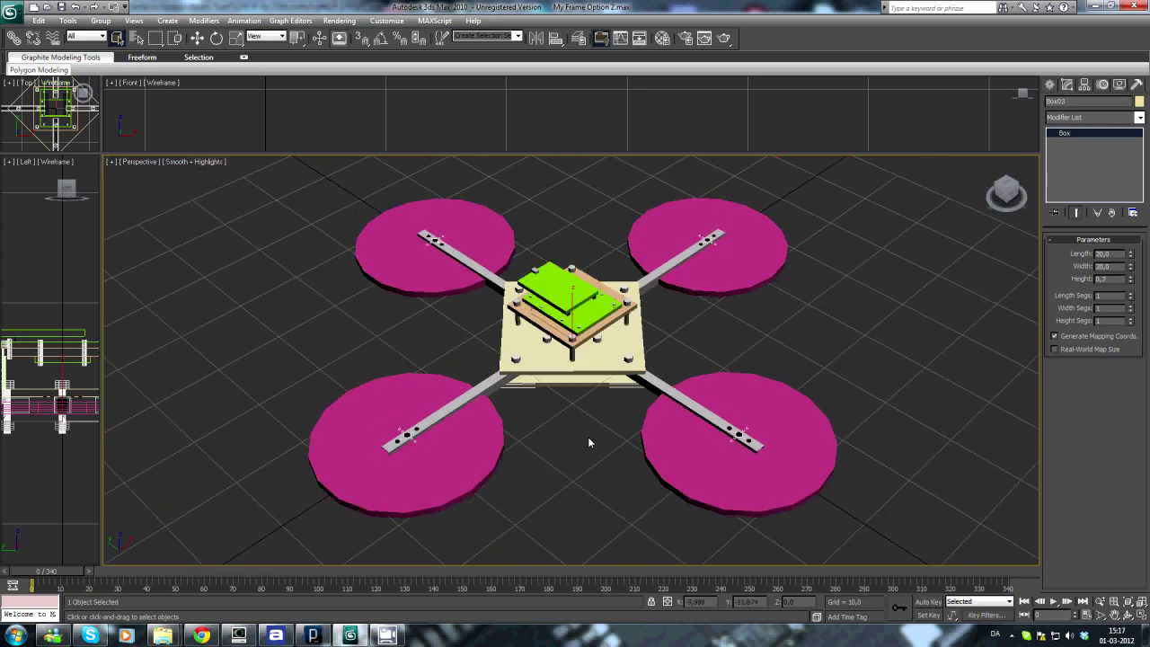
scroll(588, 441, "up", 3)
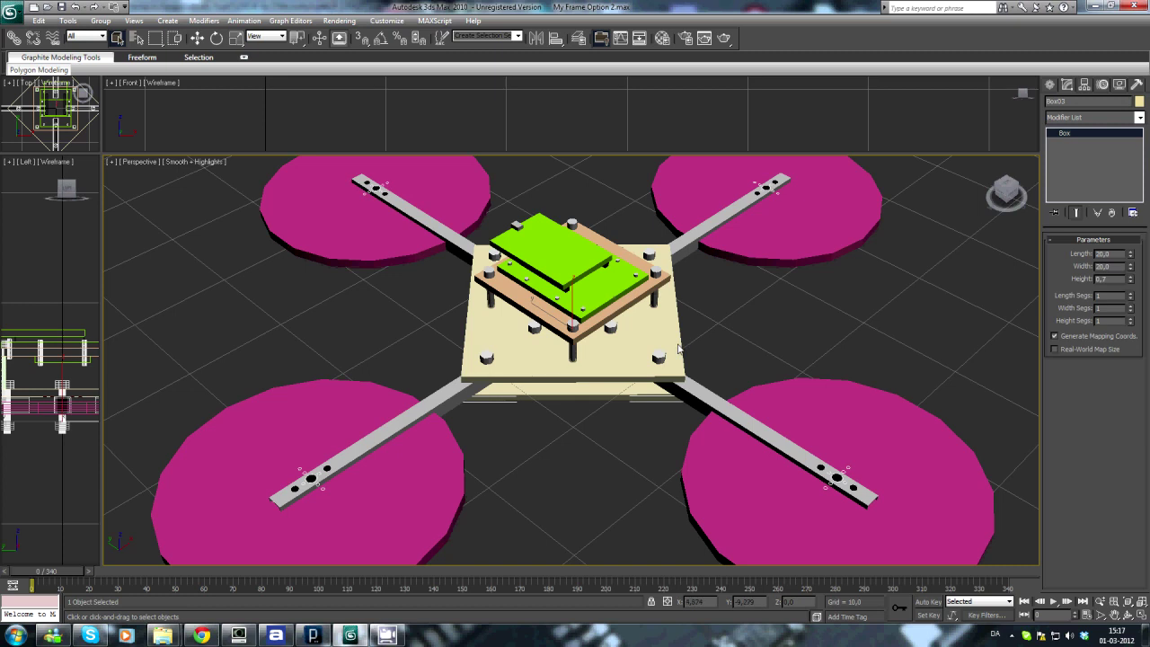
Step: Select the four magenta propeller discs at the arm ends and hide them
left_click(444, 403)
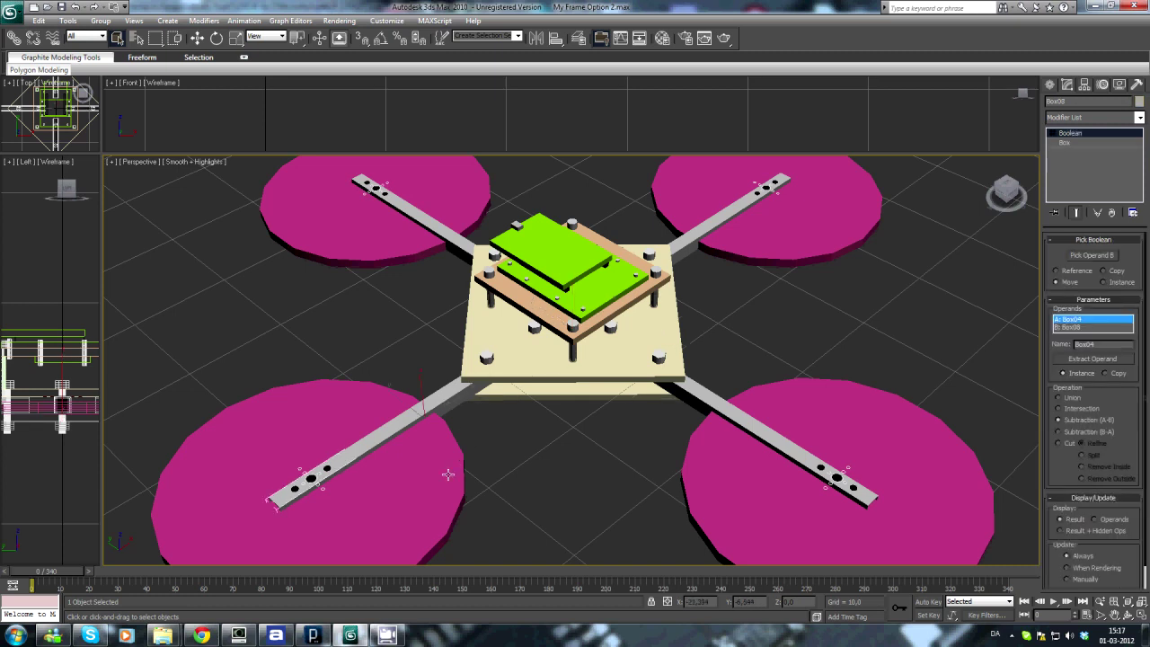
left_click(448, 473)
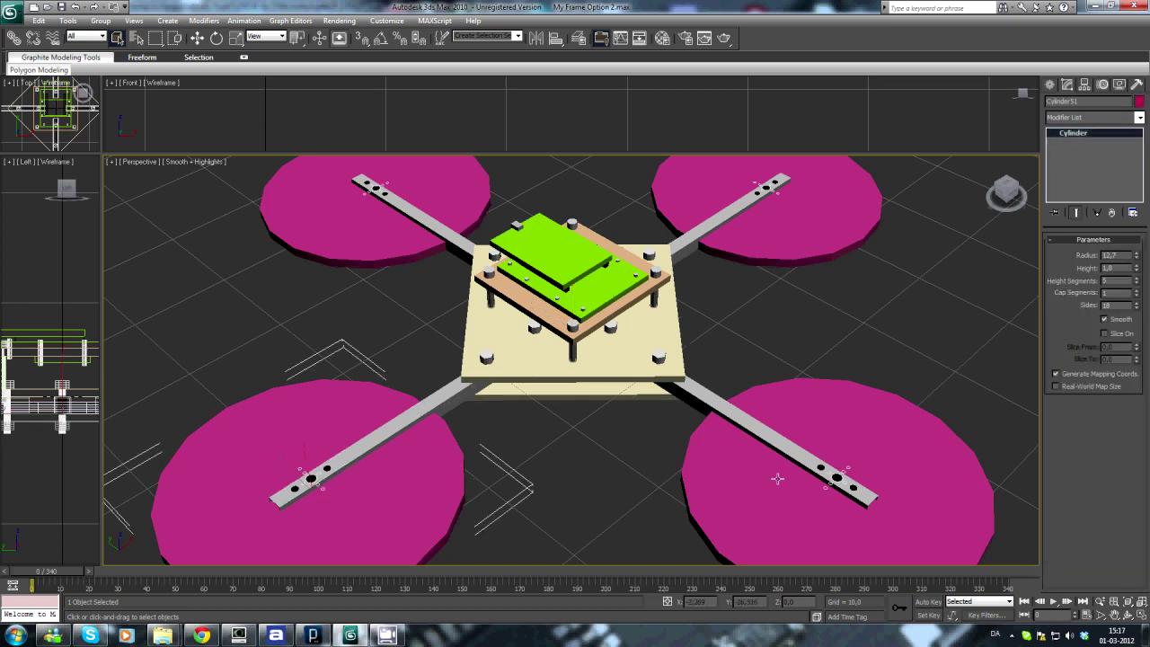
right_click(346, 225)
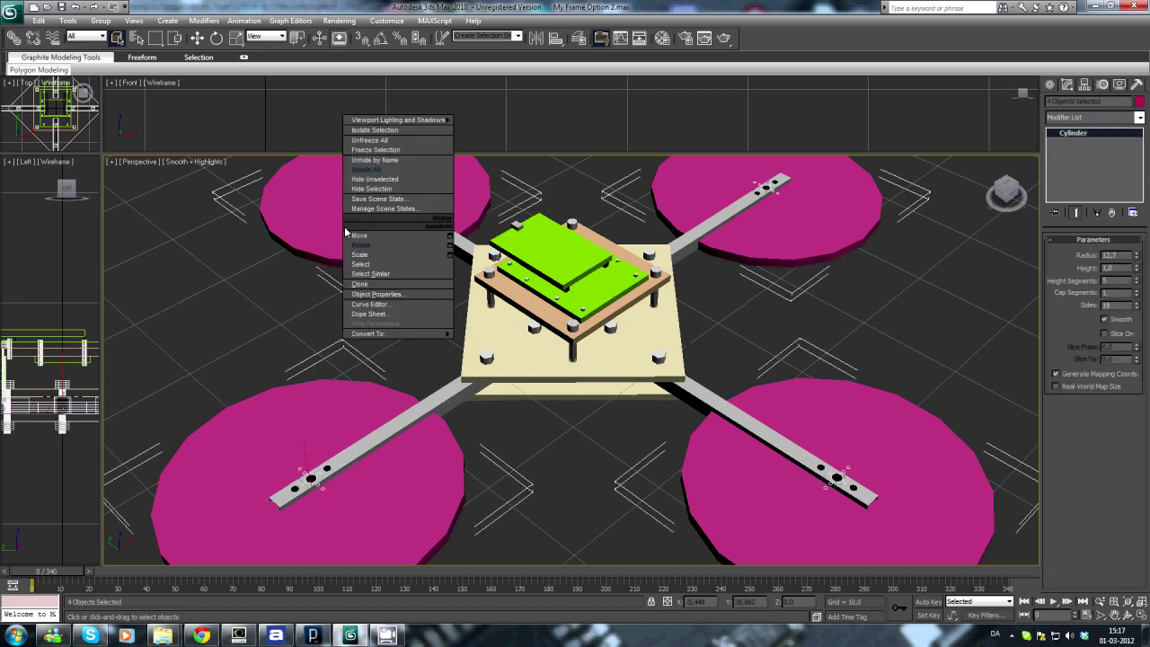
left_click(372, 189)
Step: Inspect the square arm tube and the lower base plate, including the bolt layout on the frame's underside
left_click_drag(429, 455, 469, 422)
left_click(447, 399)
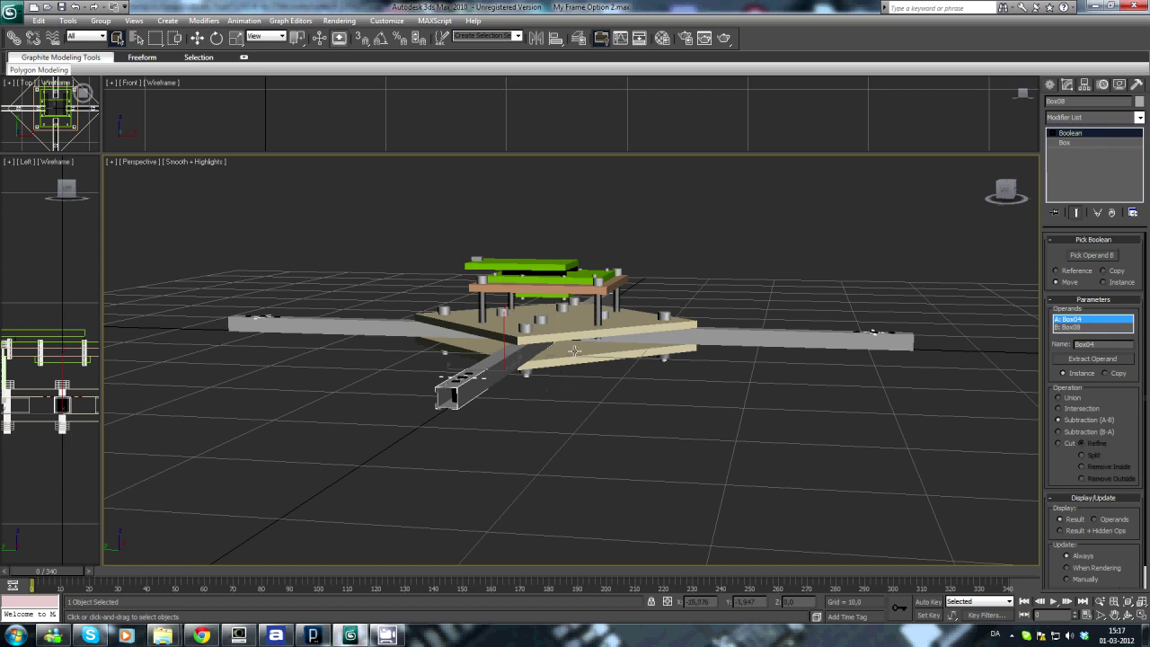
key("shift+z")
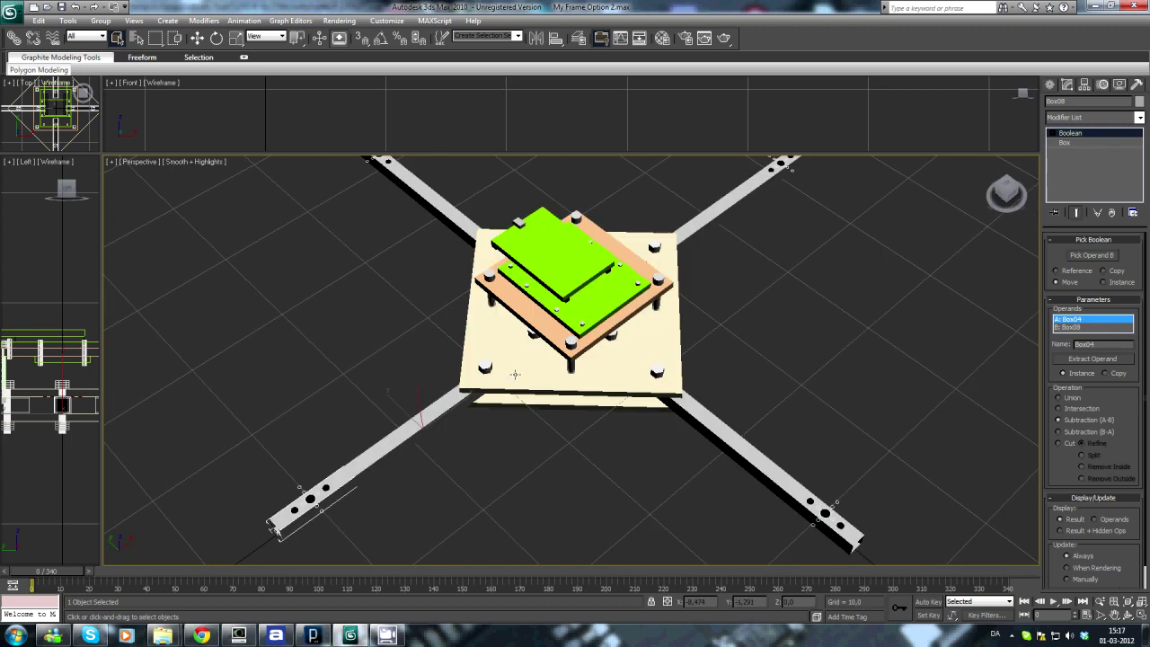
left_click(524, 392)
left_click(524, 395)
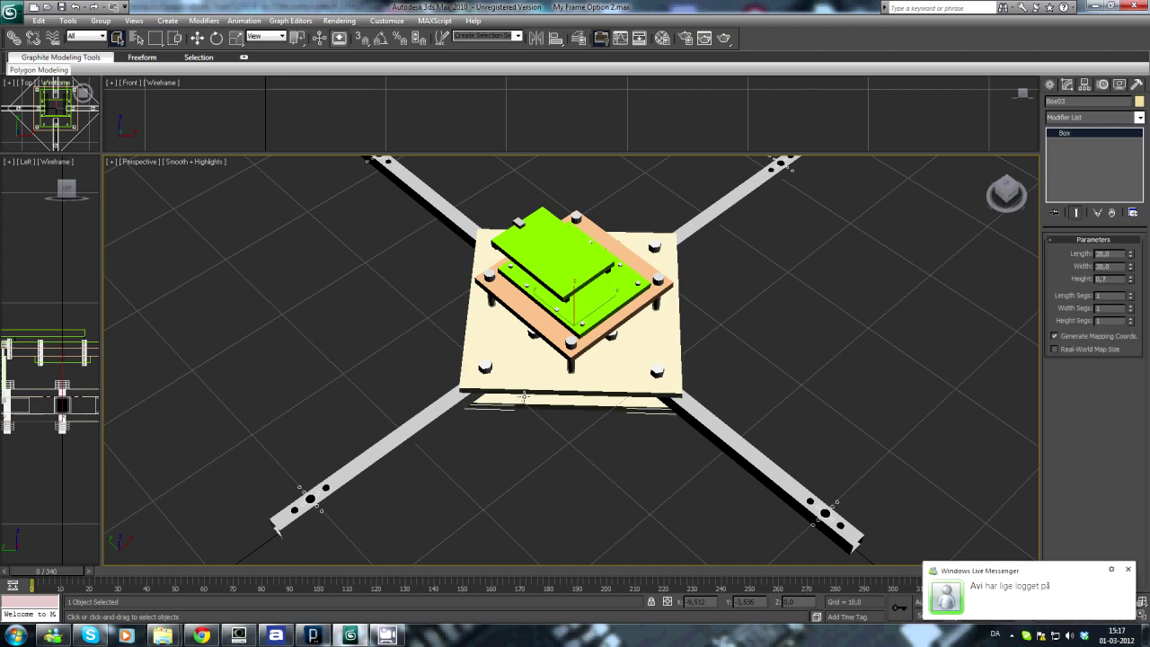
left_click(1129, 570)
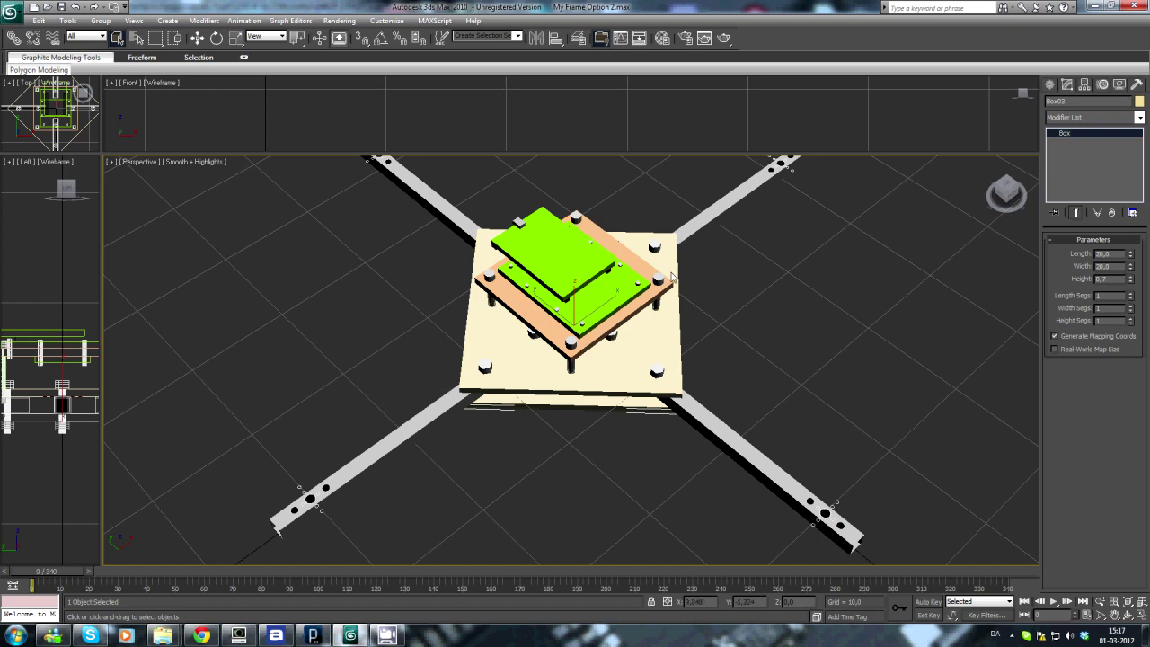
left_click_drag(686, 388, 652, 241)
left_click_drag(537, 397, 556, 315)
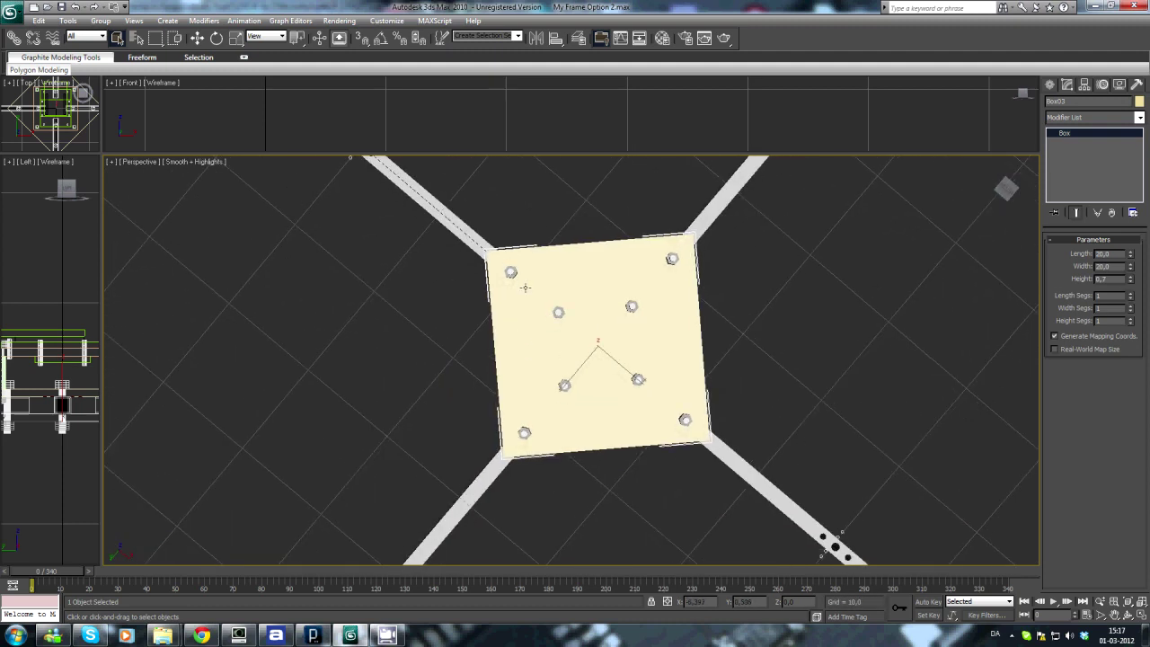
left_click_drag(467, 238, 530, 277)
left_click_drag(631, 378, 532, 288)
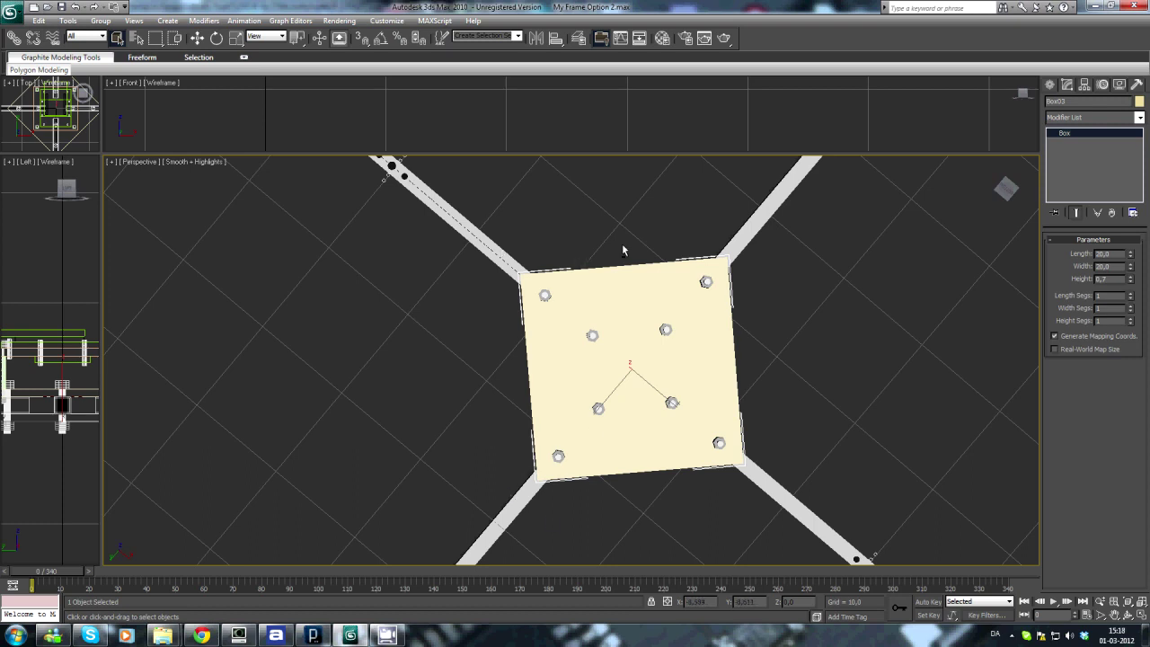
left_click_drag(622, 249, 495, 364)
left_click_drag(532, 297, 546, 282)
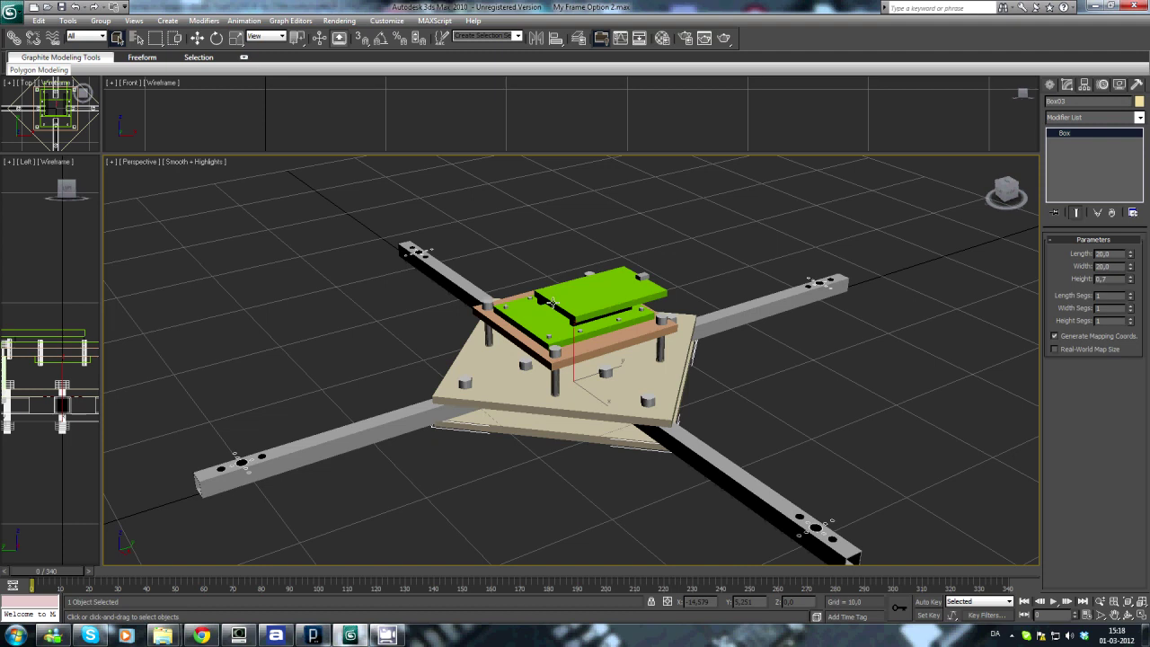
Step: Inspect the brown upper mounting plate and one of its long corner bolts from above and from the side
left_click(594, 350)
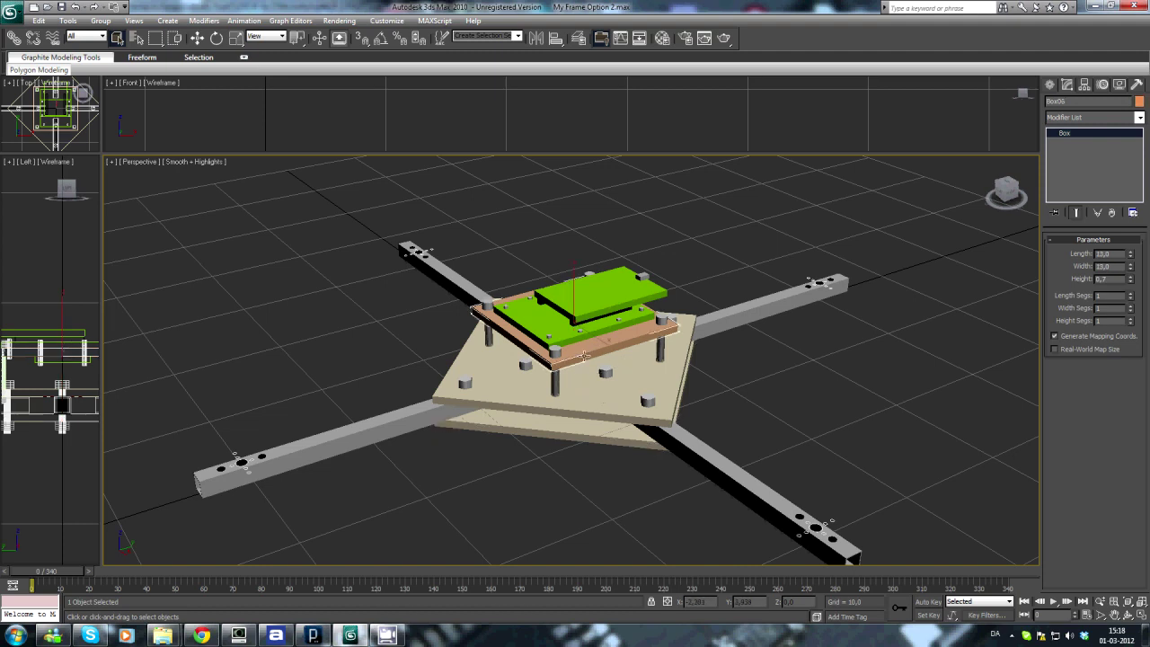
scroll(590, 349, "up", 4)
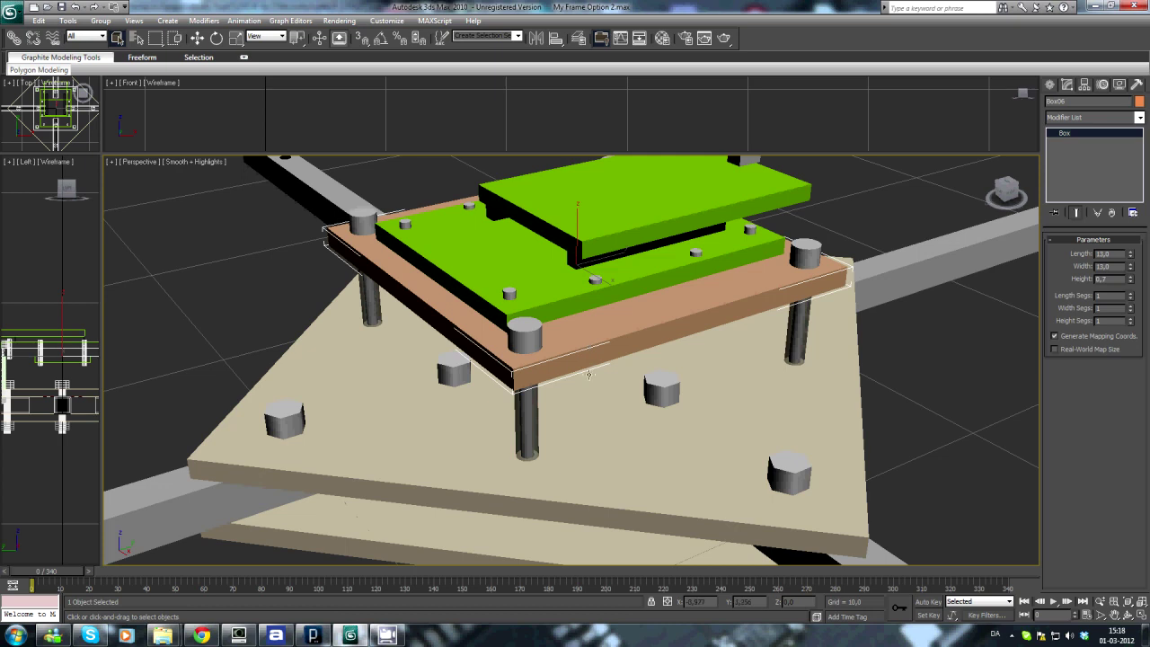
scroll(588, 374, "down", 10)
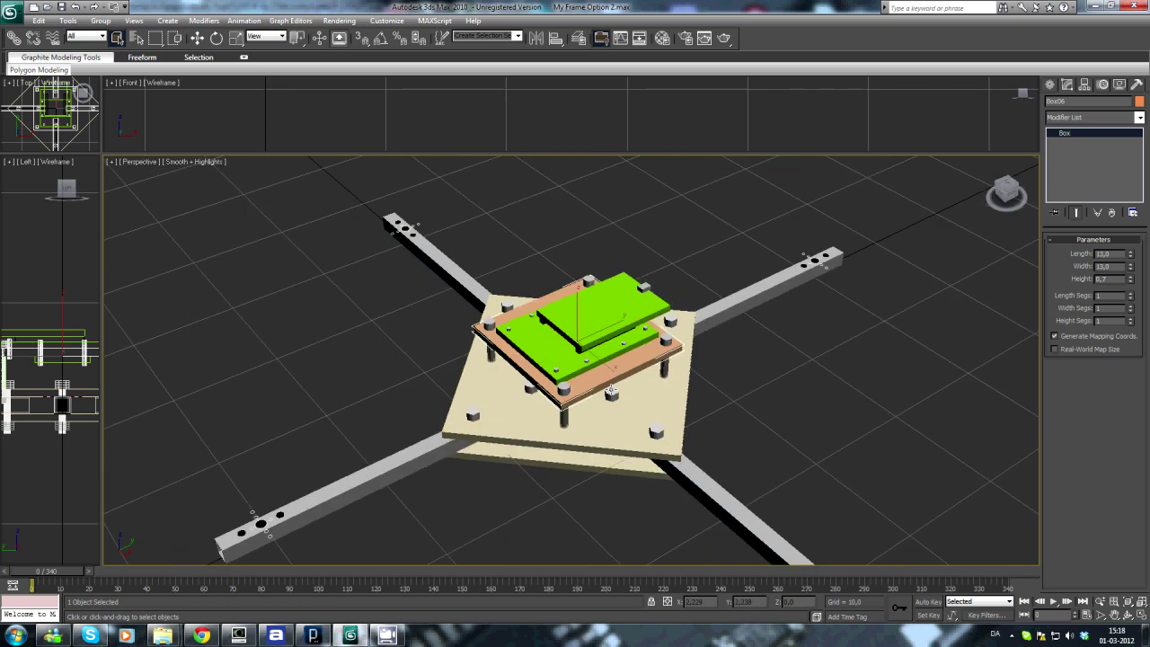
scroll(590, 385, "up", 3)
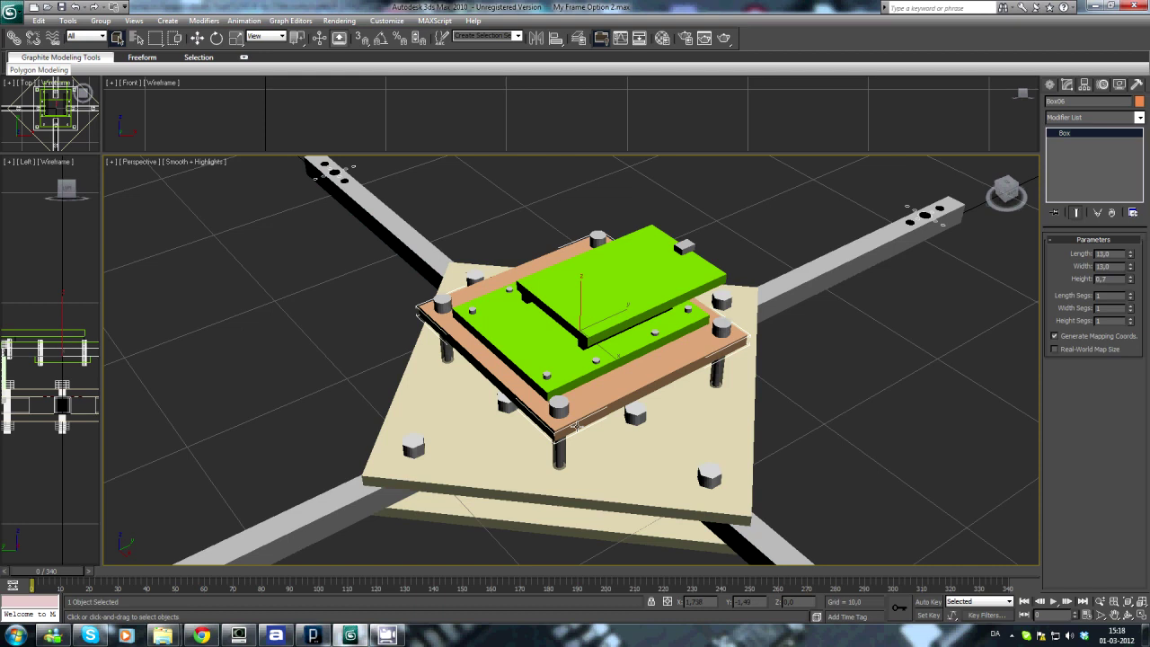
left_click_drag(576, 425, 599, 404)
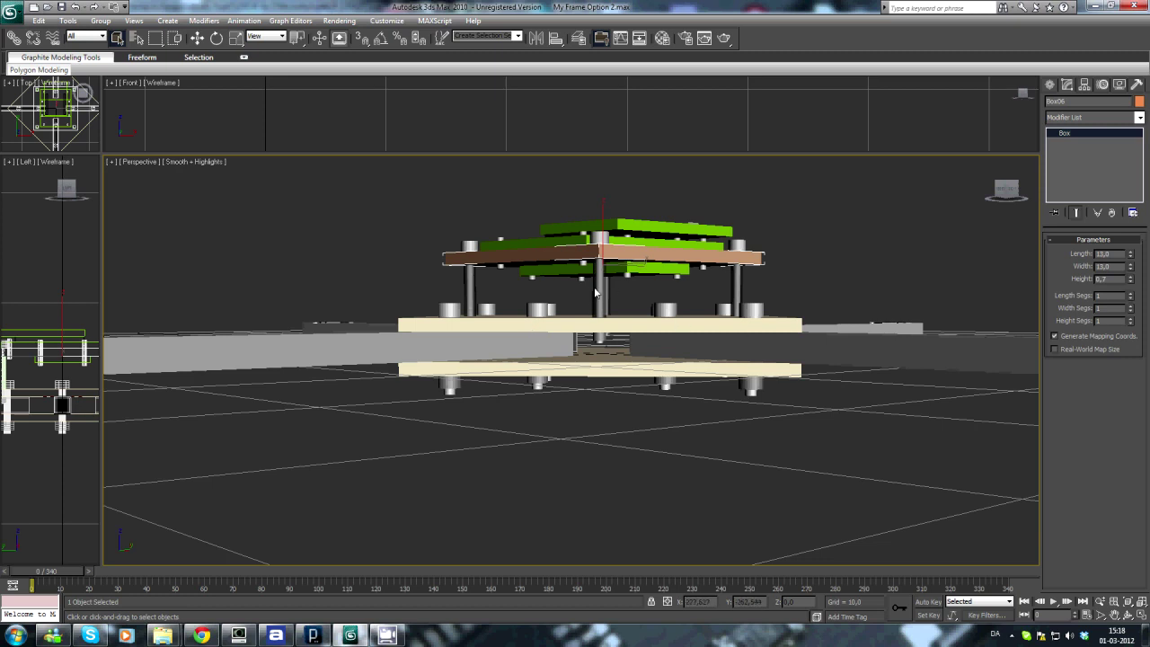
left_click(468, 286)
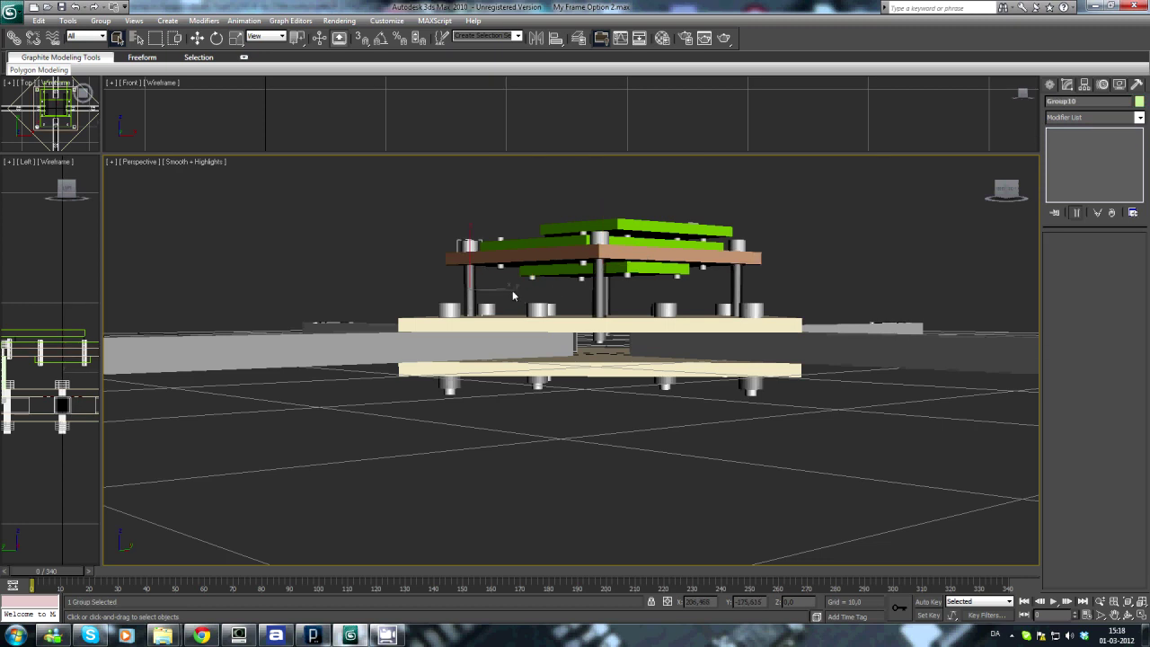
left_click_drag(638, 262, 591, 344)
Step: Inspect the Breadboard under the mounting plate and the STM32F4 board and PCB stacked above it
scroll(531, 350, "up", 5)
left_click(498, 327)
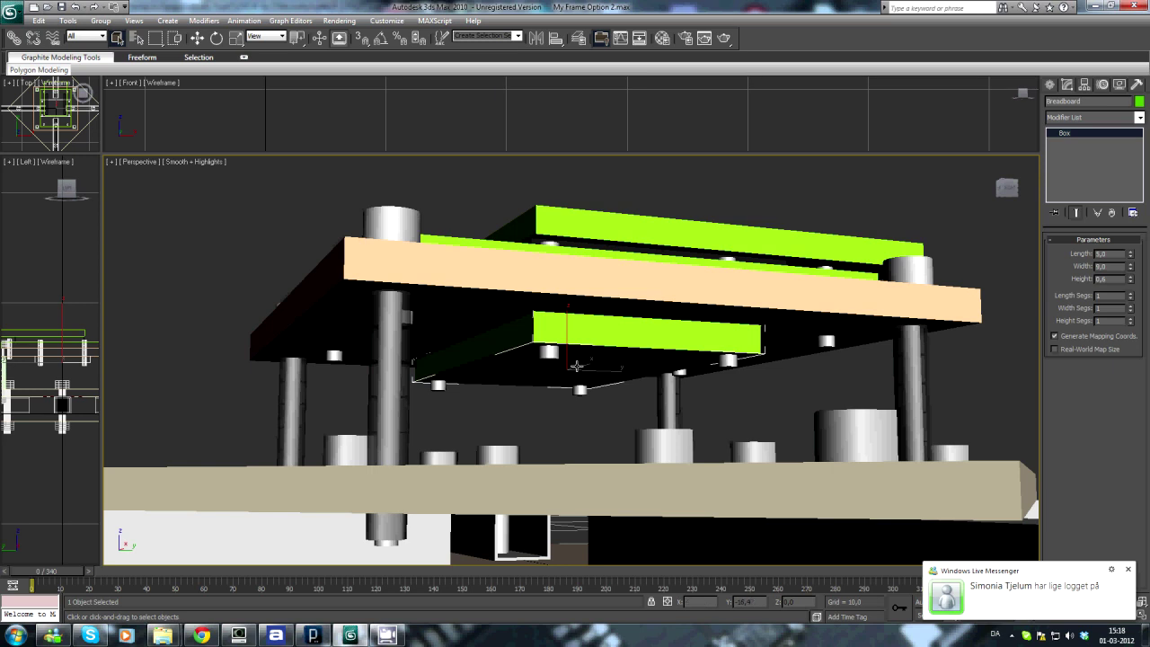
scroll(574, 369, "up", 5)
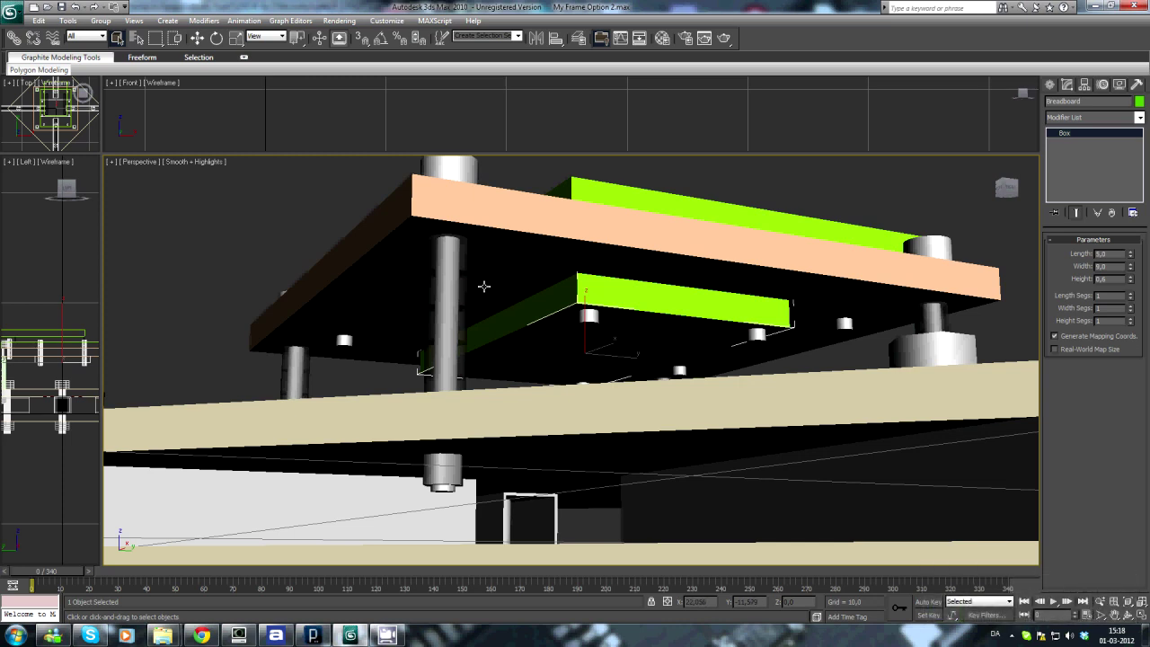
left_click_drag(483, 286, 524, 355)
left_click(673, 399)
key("z")
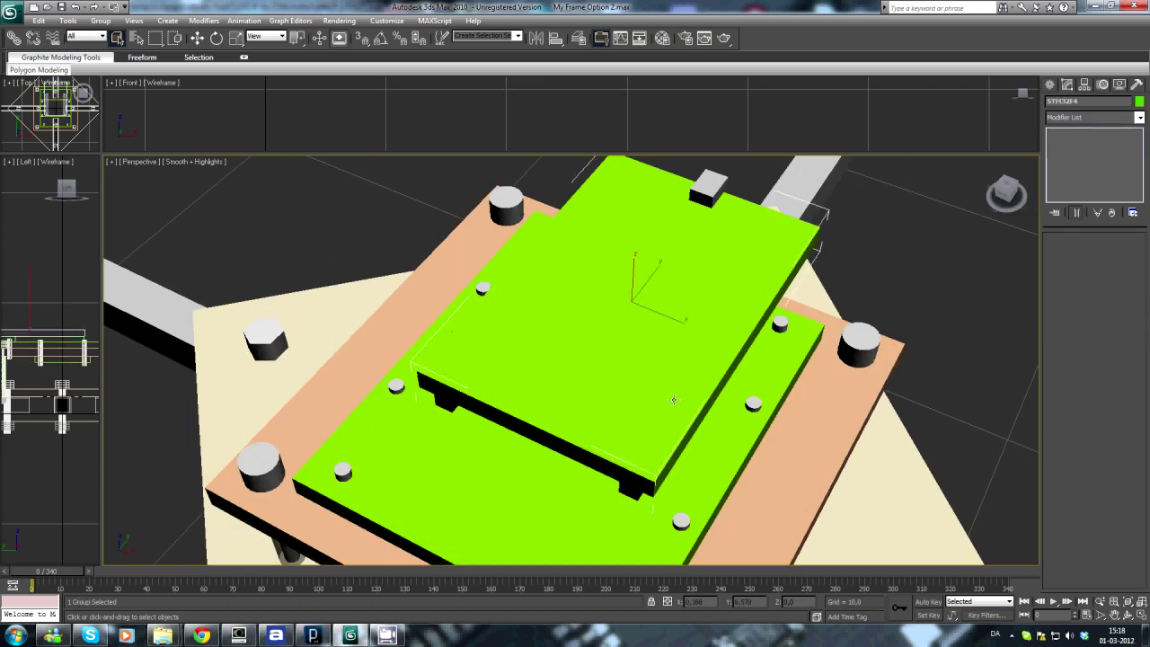
left_click_drag(673, 399, 582, 358)
left_click_drag(506, 320, 607, 327)
left_click(563, 380)
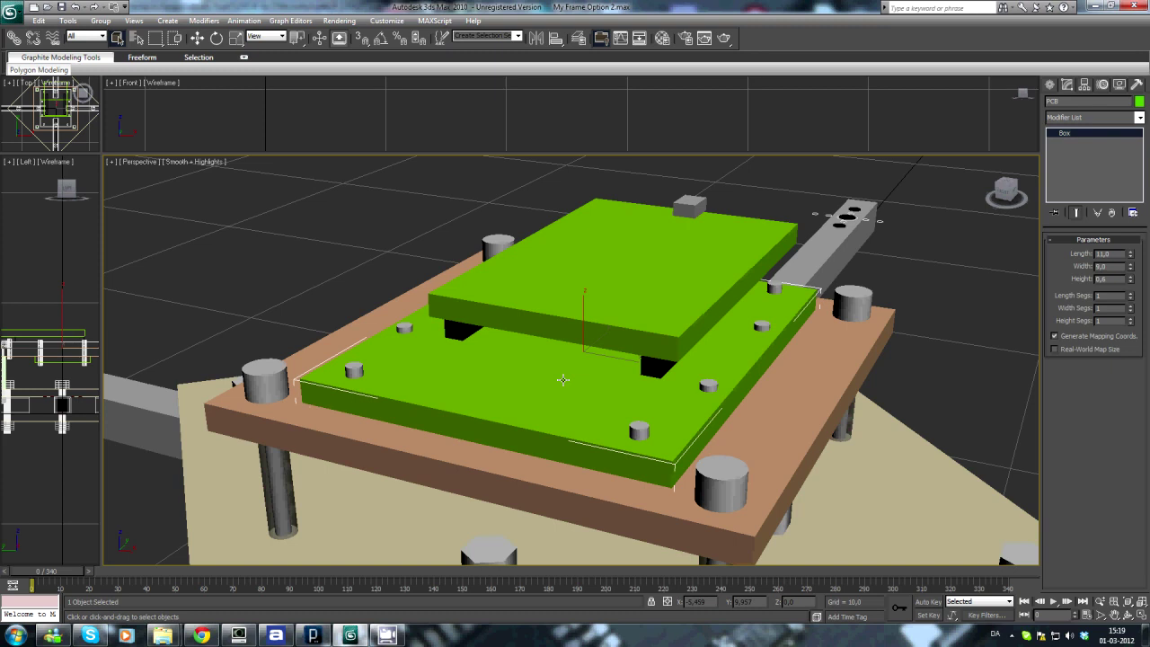
left_click_drag(581, 397, 557, 350)
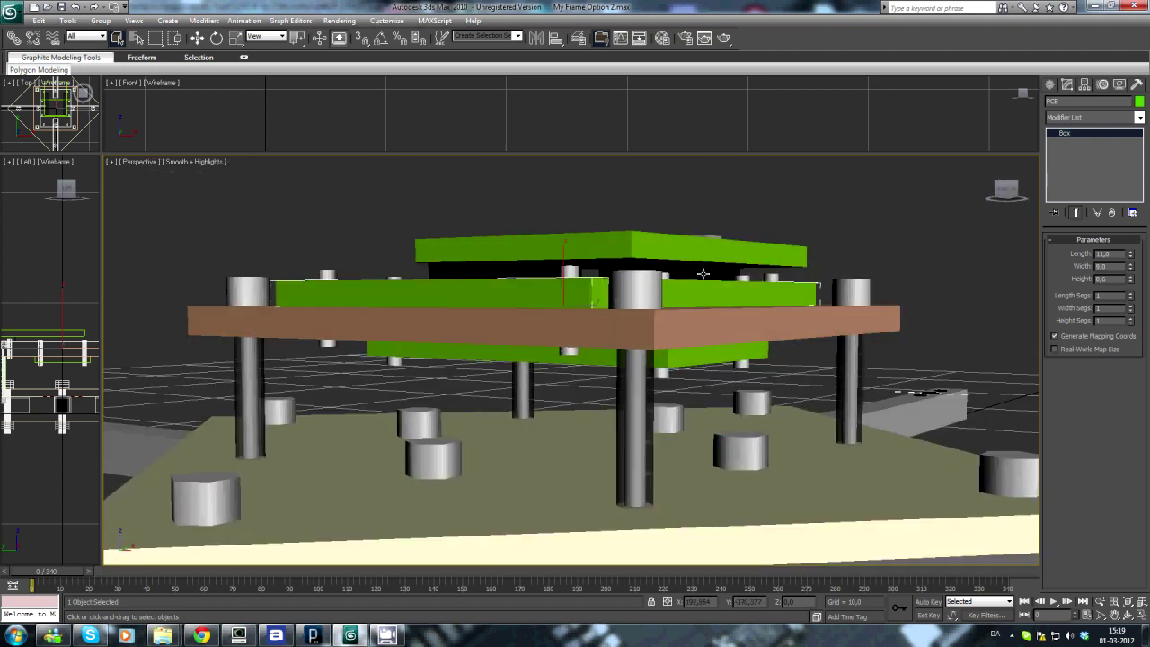
Step: Select the Breadboard again, compare its placement with the PCB, and review the whole frame
left_click(686, 357)
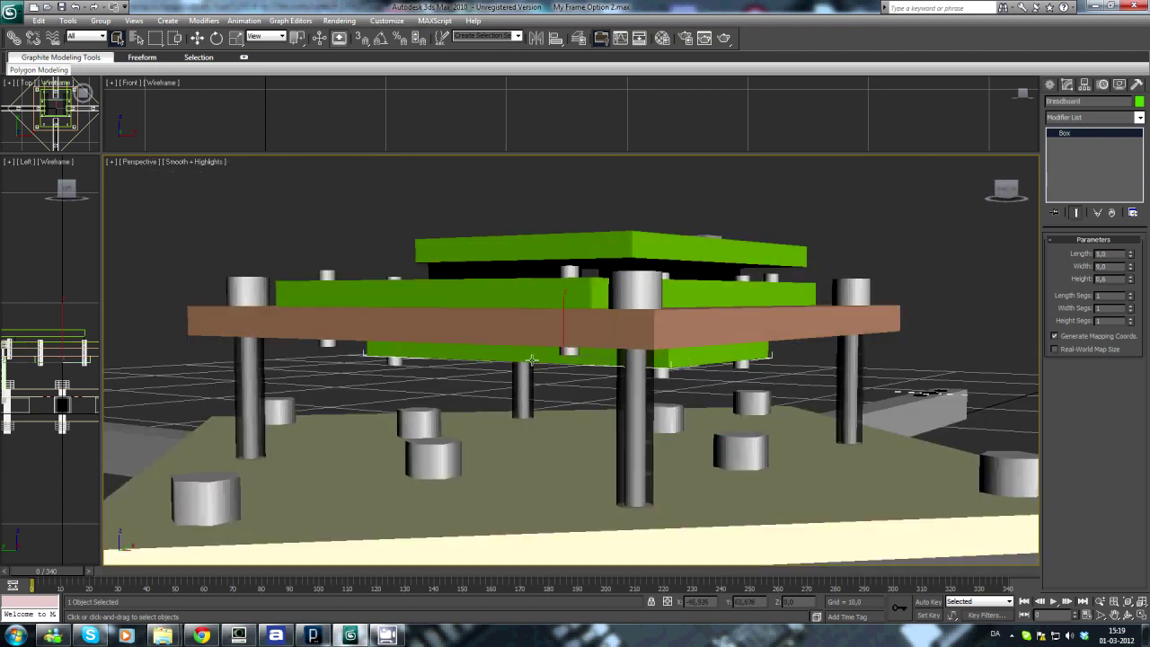
left_click_drag(686, 357, 503, 340)
scroll(599, 418, "up", 3)
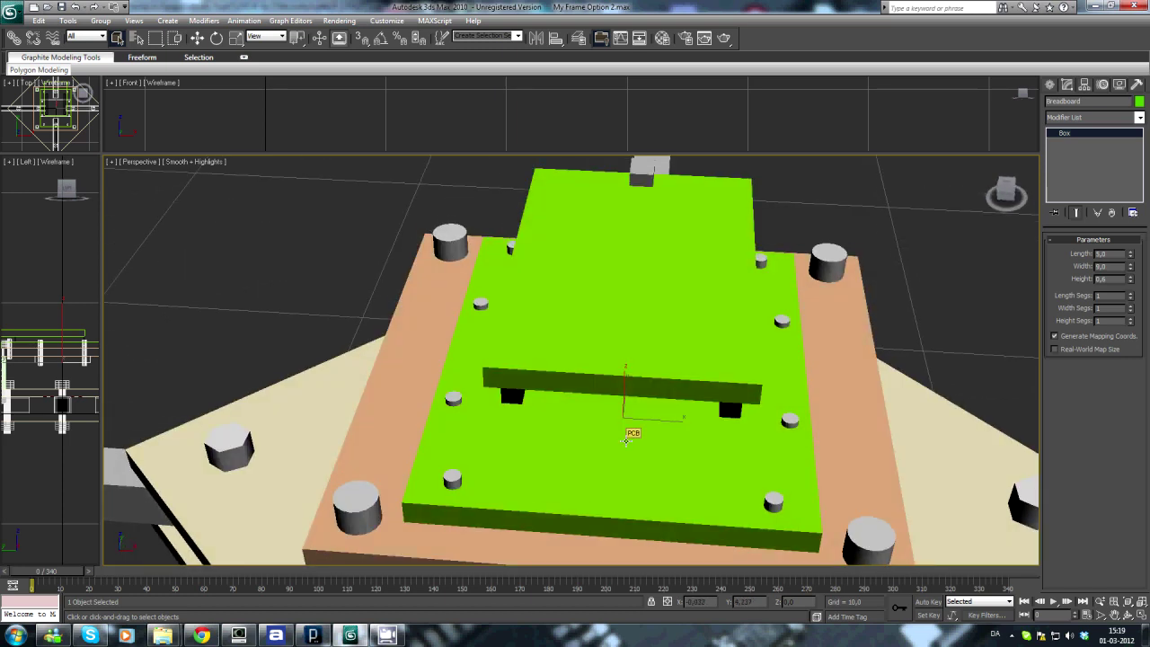
scroll(626, 440, "down", 5)
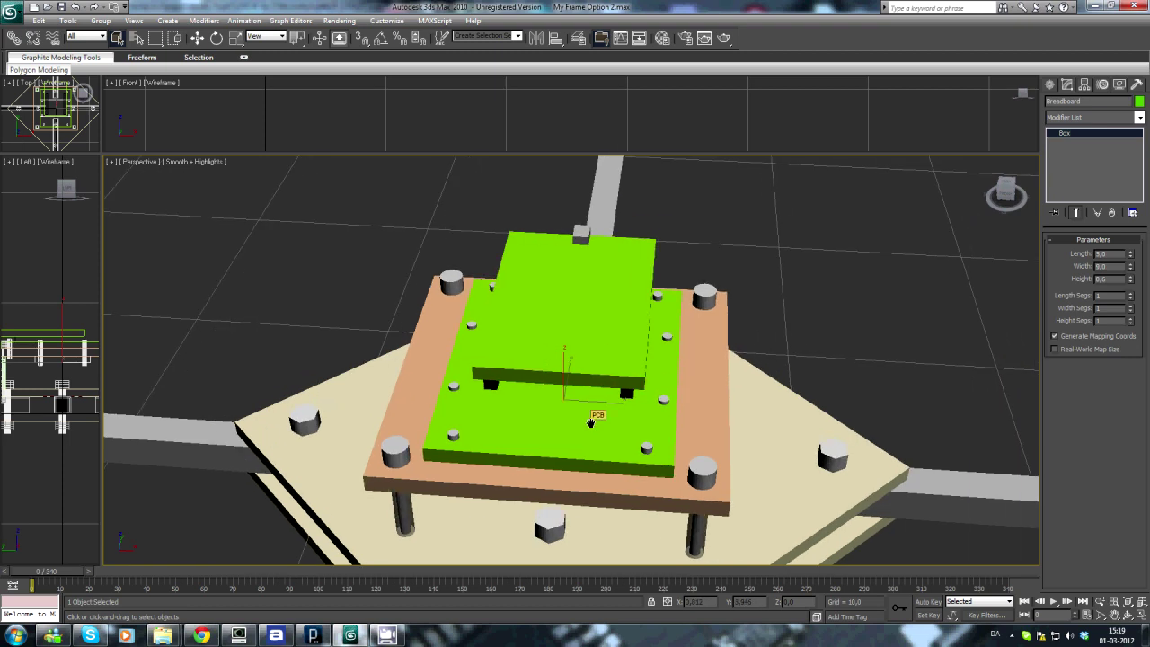
scroll(575, 418, "down", 4)
left_click_drag(529, 405, 557, 375)
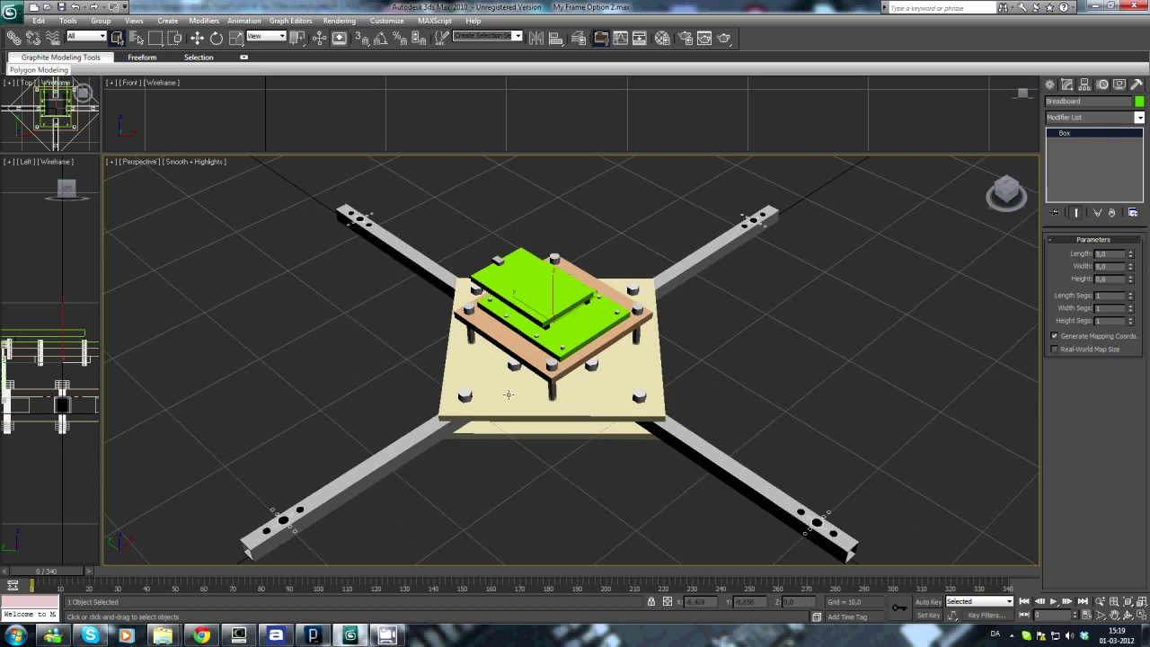
Step: Switch to the Frame design folder and open the Frame weight.xmcd worksheet in Mathcad
mouse_move(170, 639)
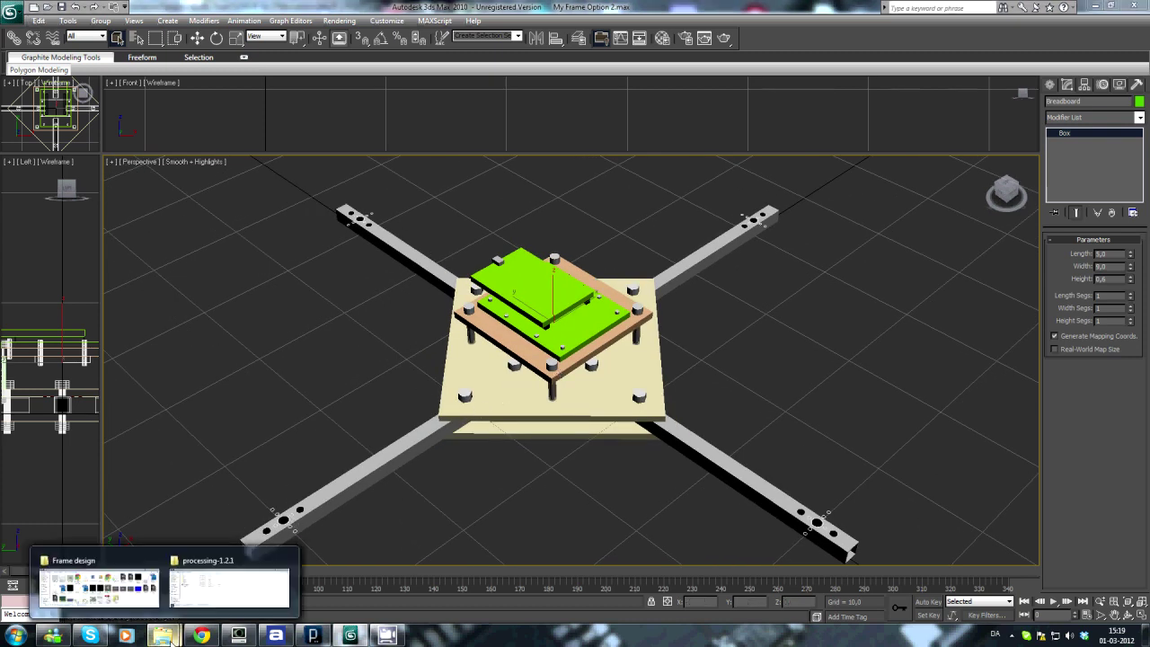
left_click(99, 586)
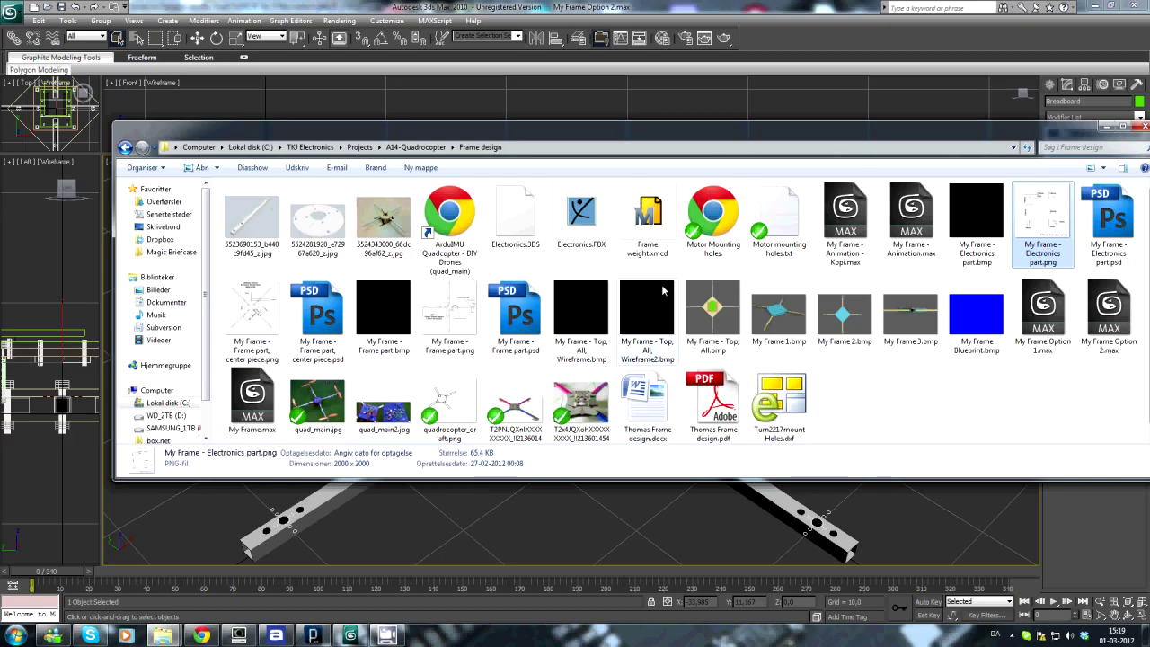
double_click(653, 243)
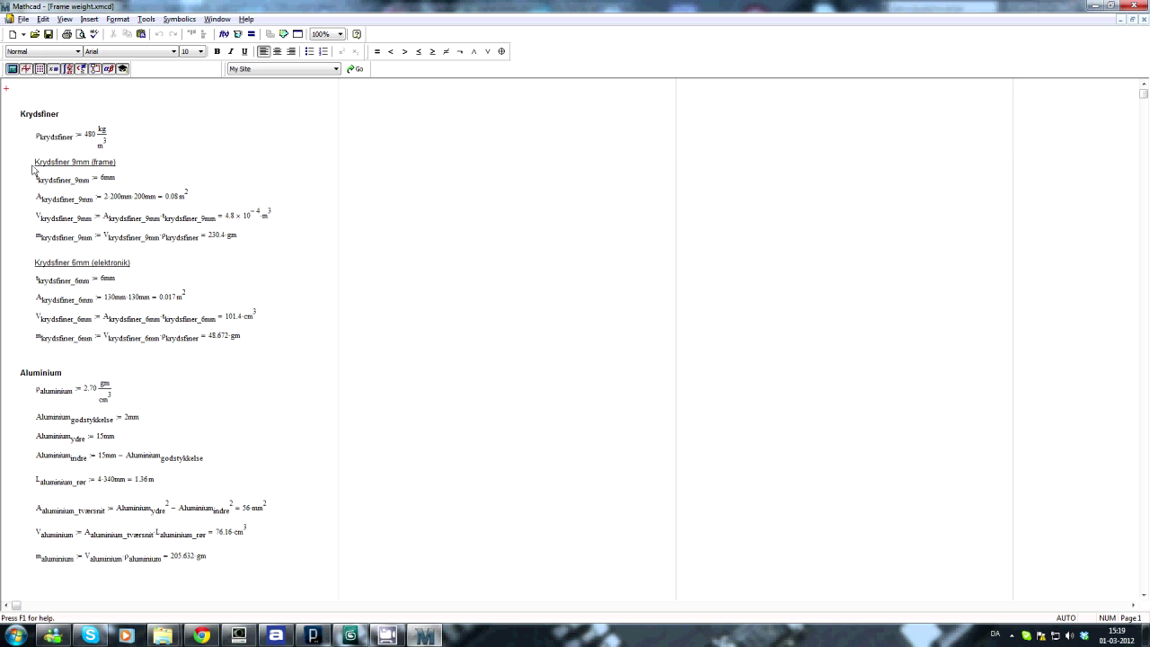
Step: Correct the thickness in the frame plywood heading so it reads Krydsfiner 6mm (frame)
left_click(77, 163)
key("BackSpace")
type("6")
left_click(131, 166)
Step: Review the aluminium calculations and the total quadcopter weight formula under Samlet vægt
left_click_drag(393, 294, 411, 598)
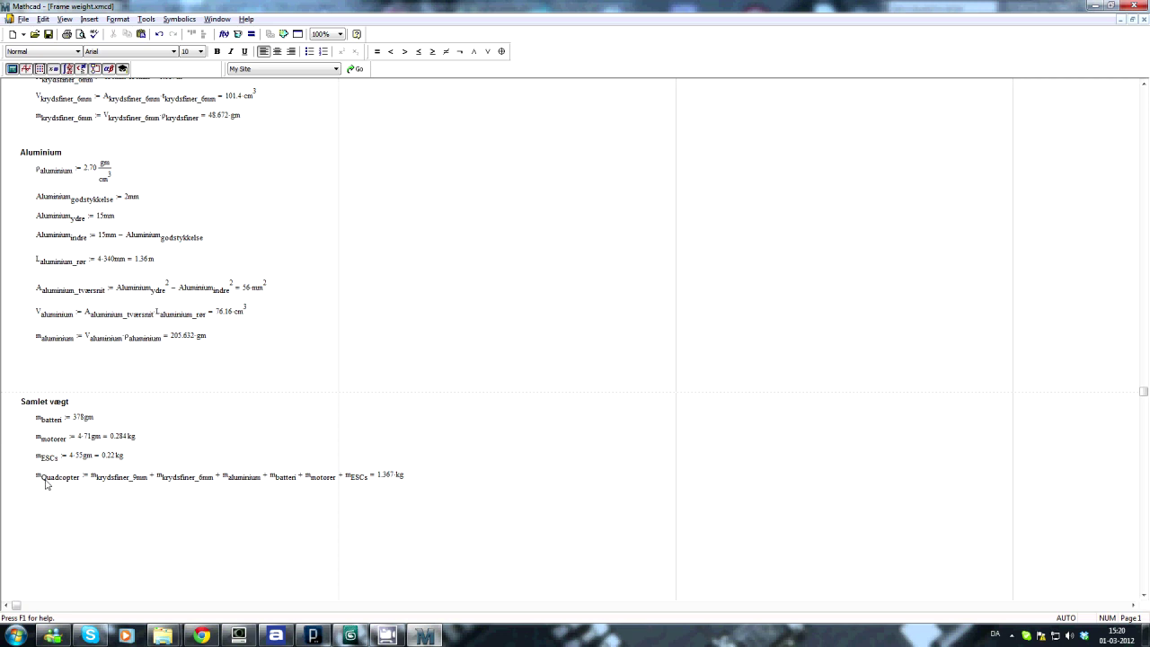
double_click(377, 482)
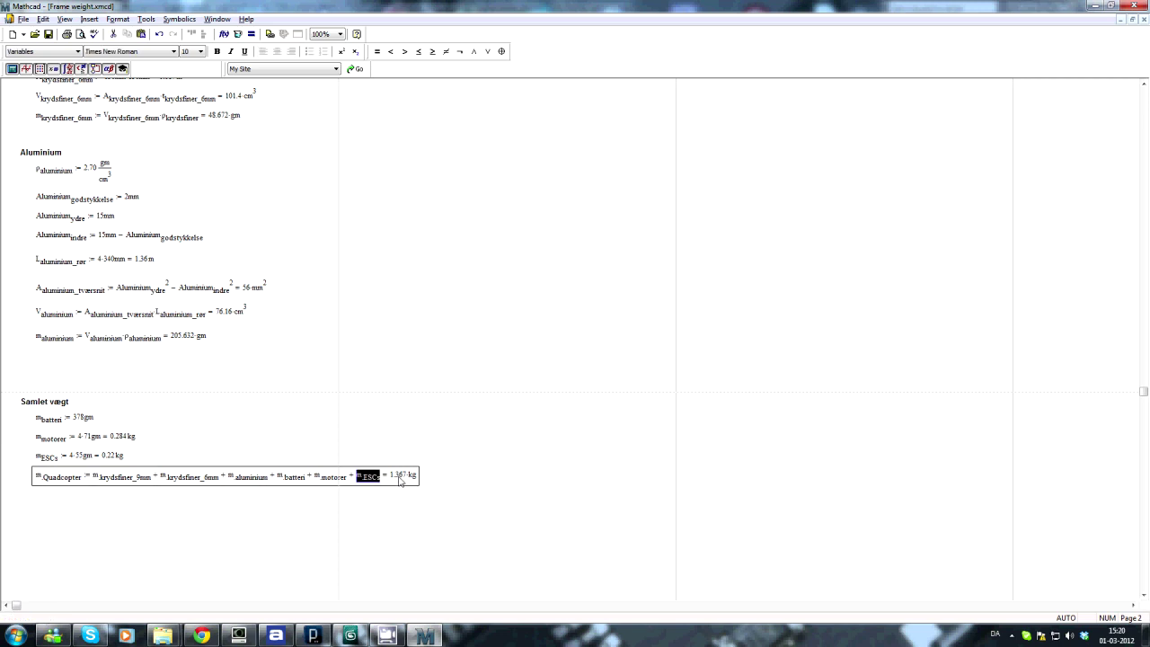
left_click(519, 485)
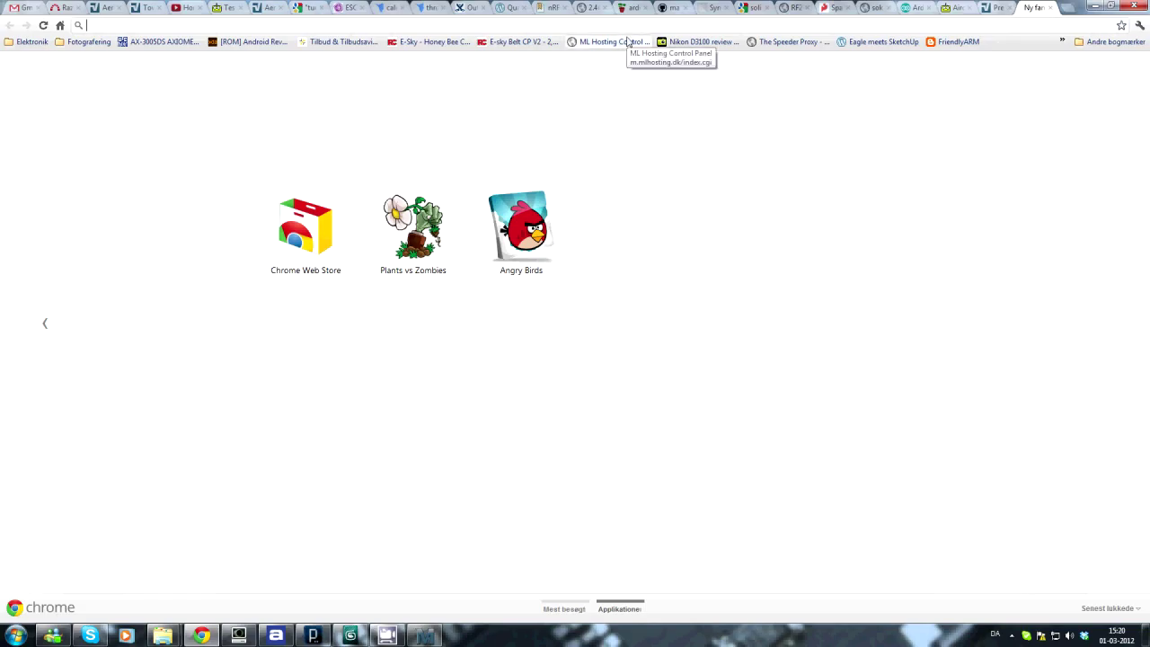
key("ctrl+l")
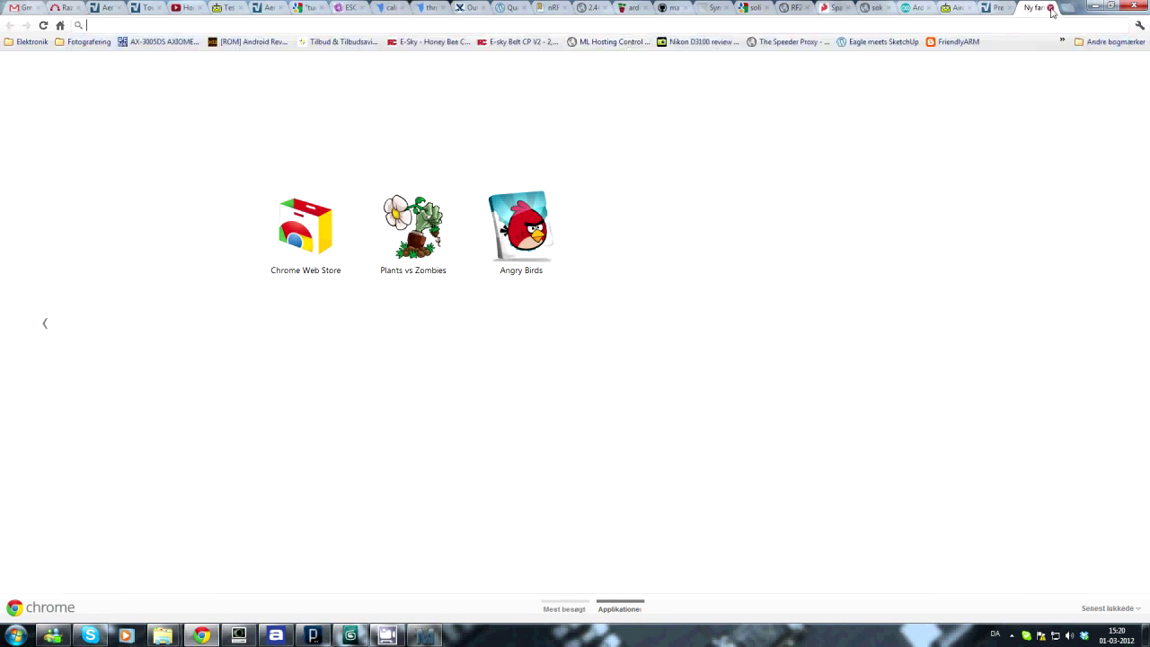
type("ecal")
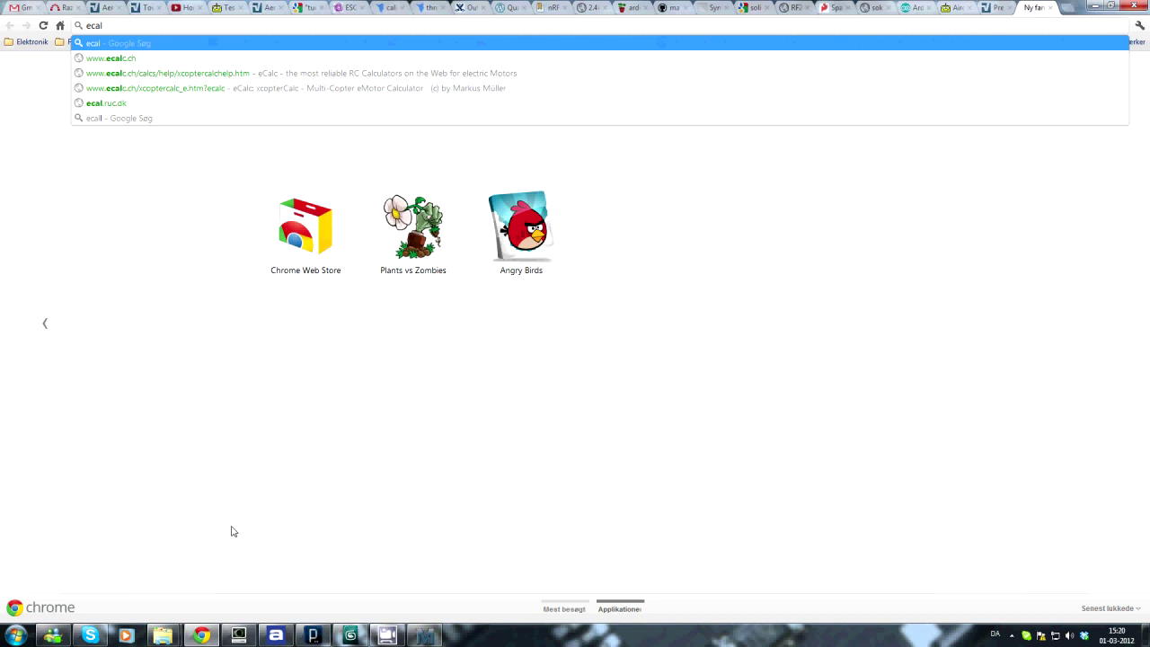
key("Down")
key("Return")
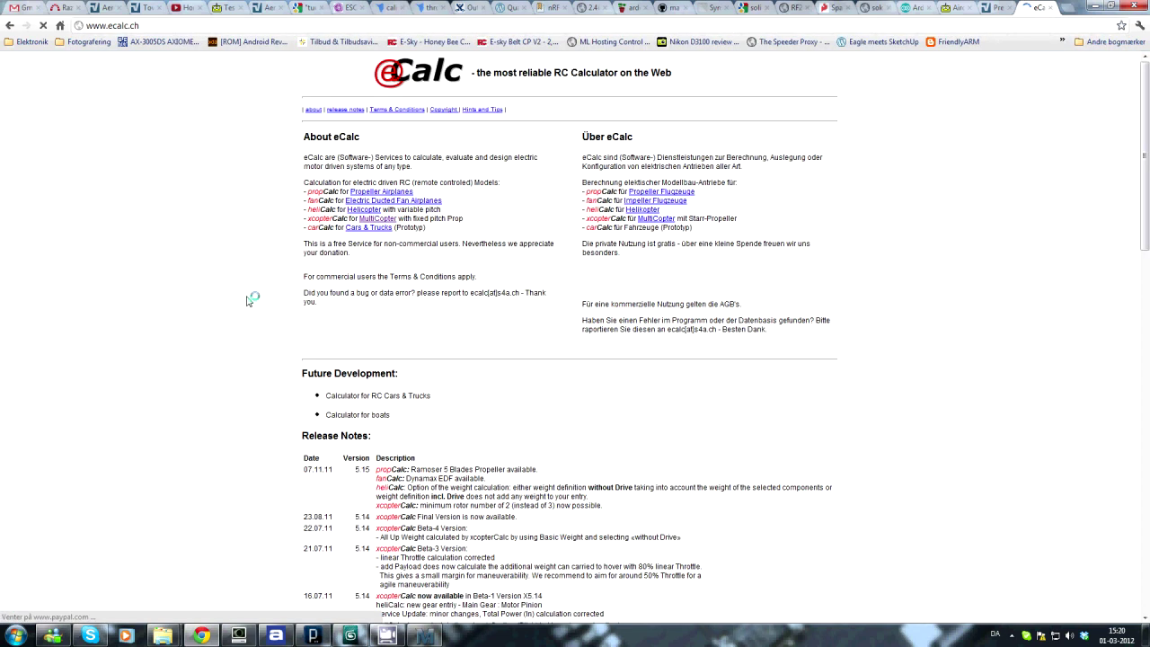
left_click(392, 219)
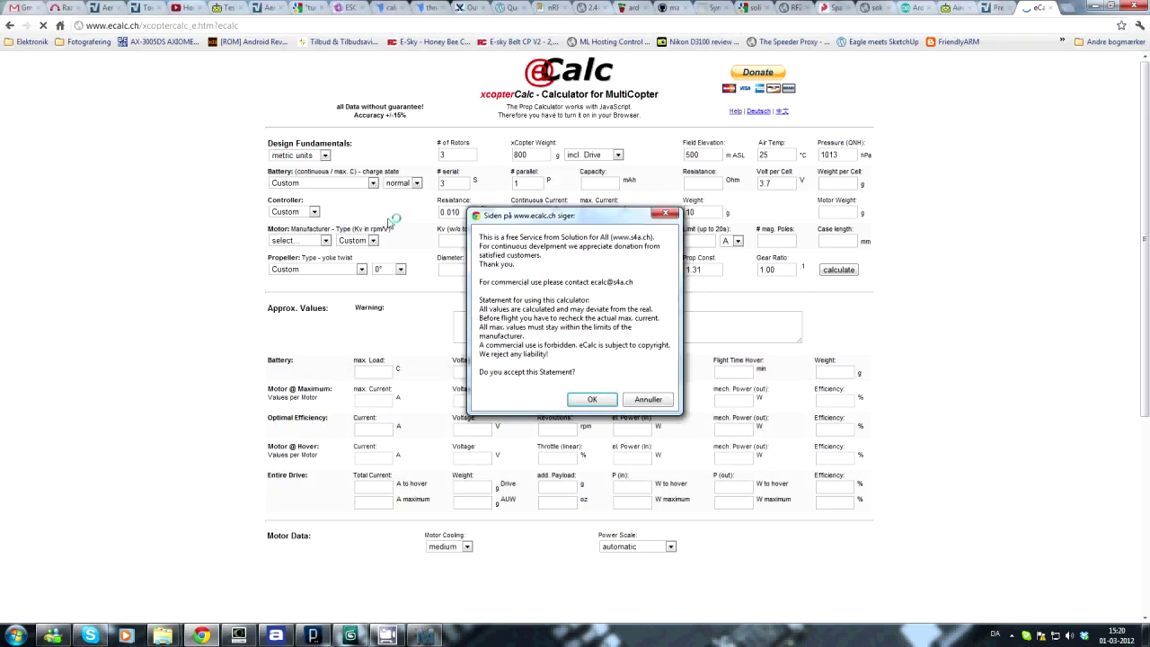
left_click(590, 392)
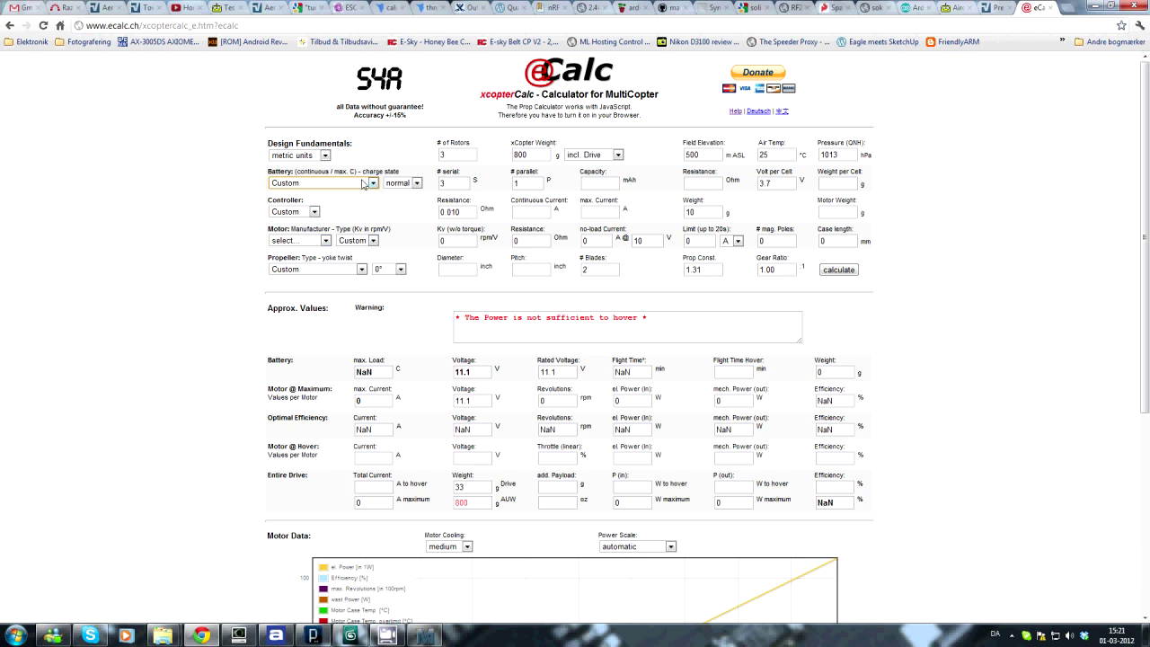
Step: Choose LiPo 5000mAh - 25/35C as the battery in the MultiCopter calculator
left_click(344, 186)
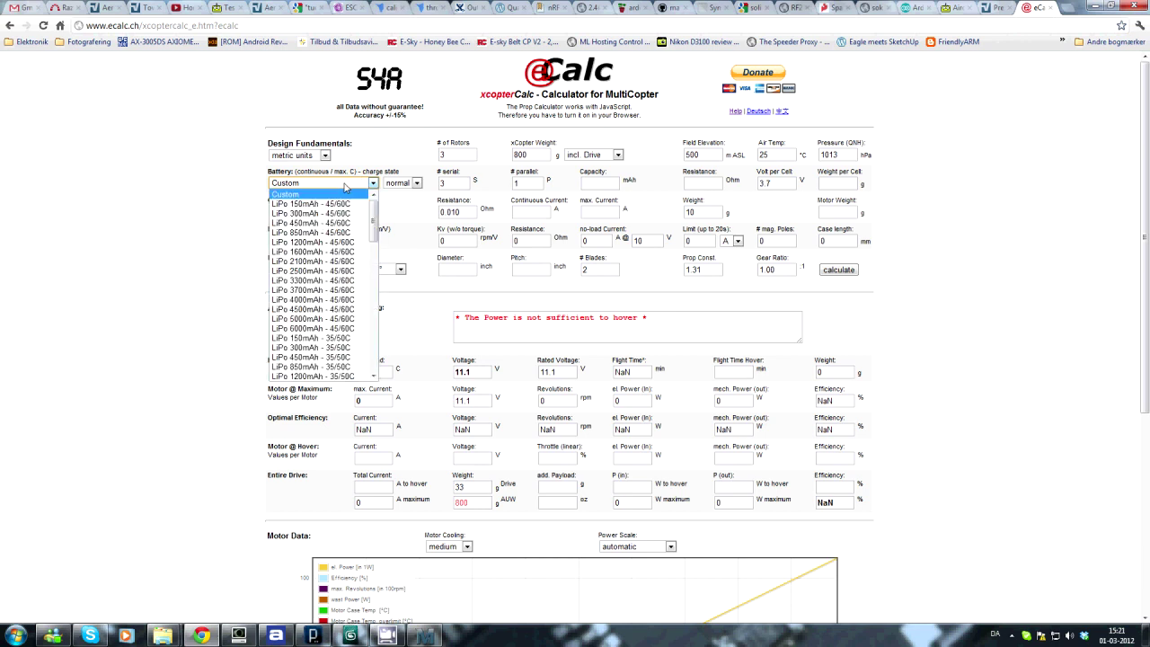
left_click_drag(373, 216, 371, 327)
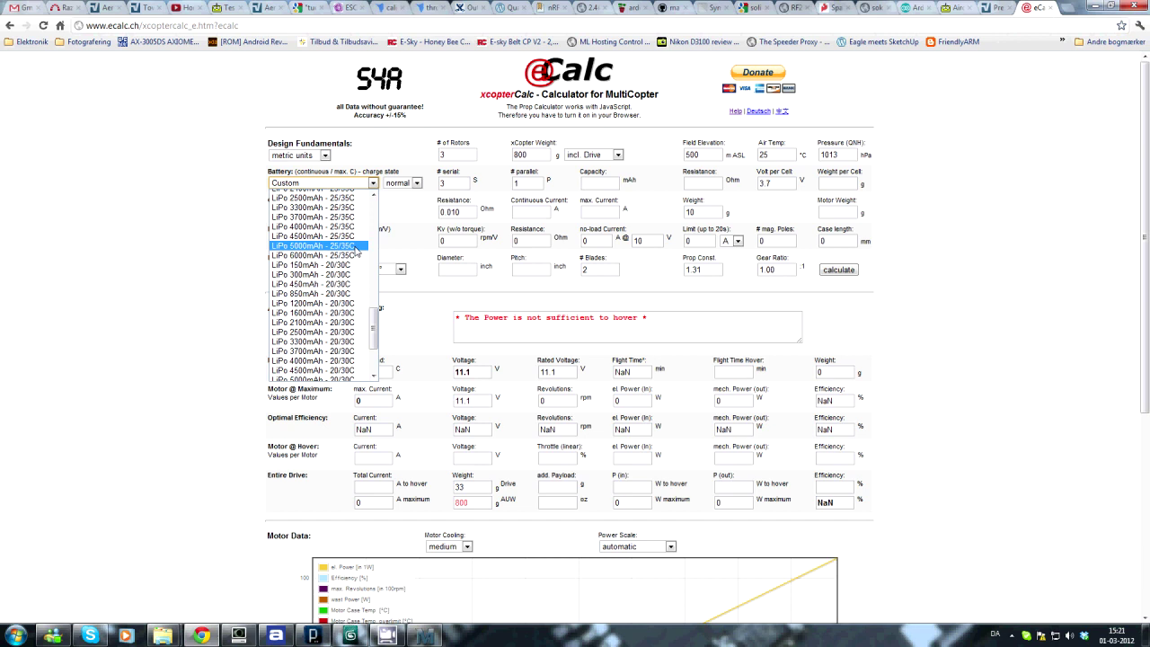
left_click(356, 246)
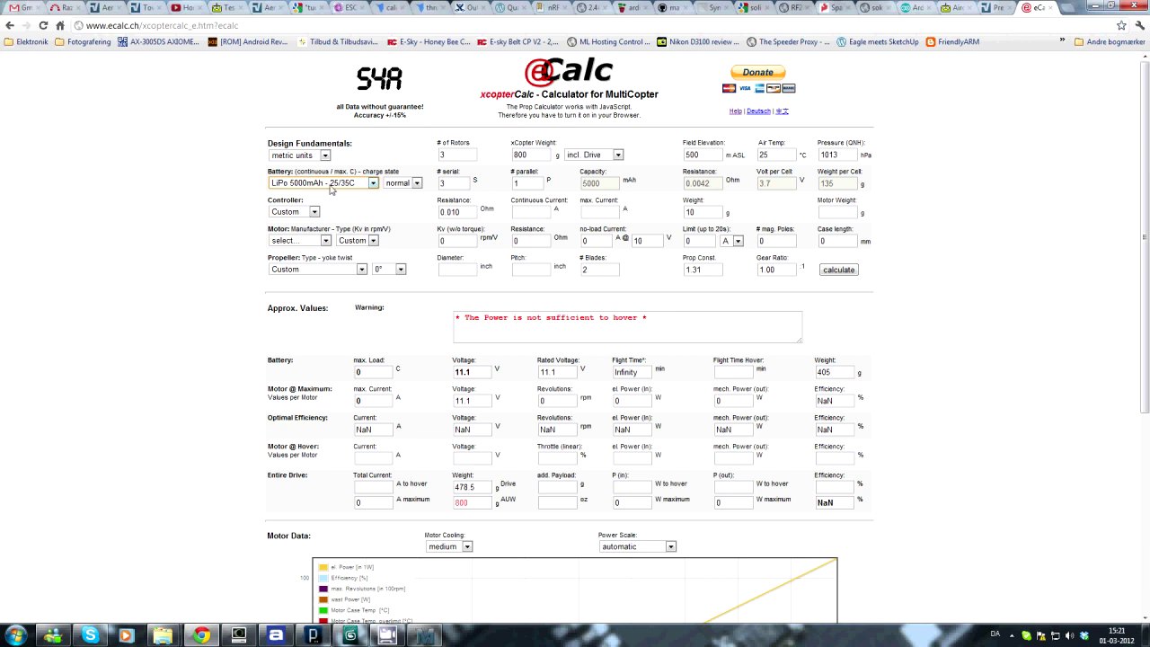
Step: In Mathcad, calculate the battery's maximum continuous current beside the aluminium section as 5000mA·25, evaluated in amperes
left_click(425, 636)
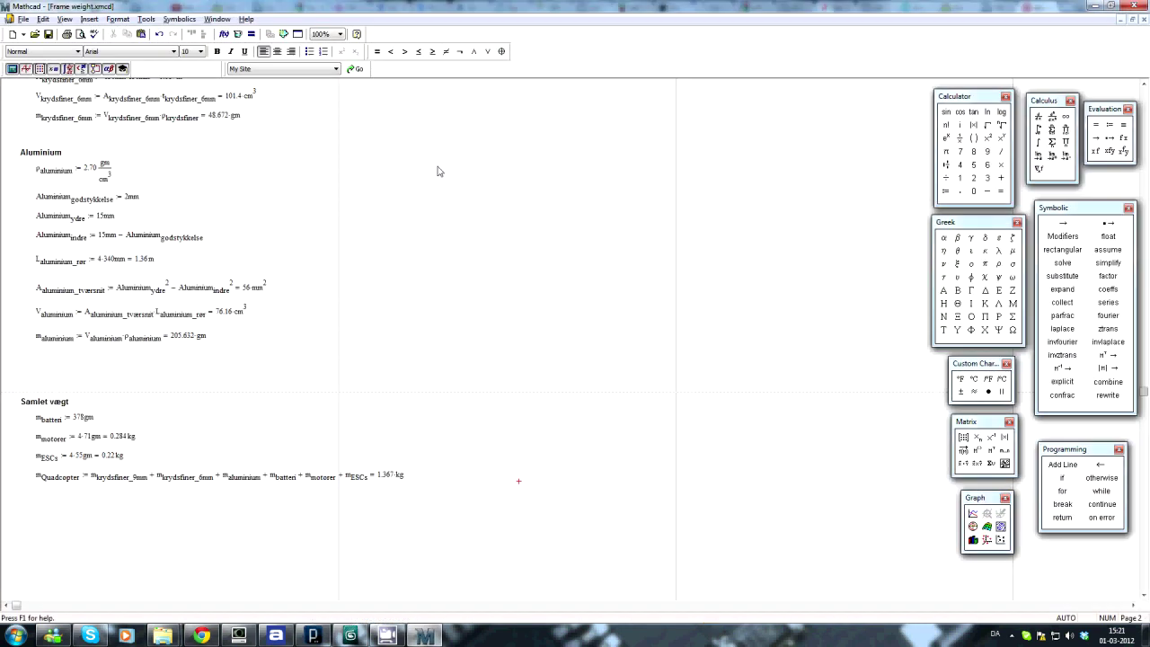
type("5000mAh")
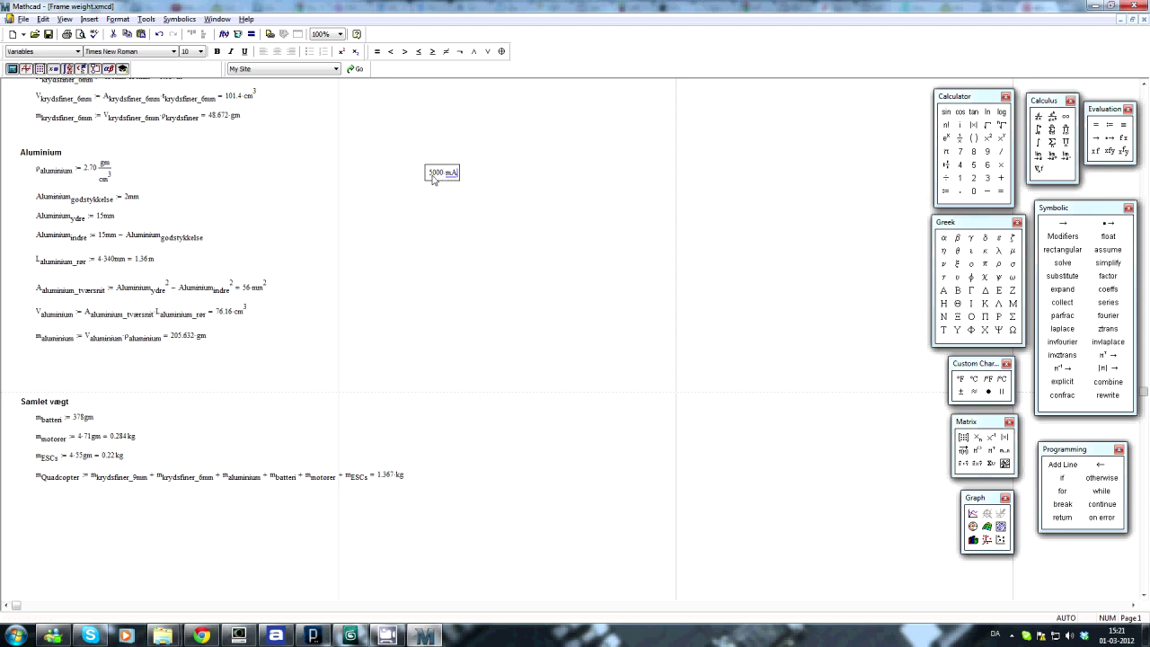
type("*hr")
key("alt+Tab")
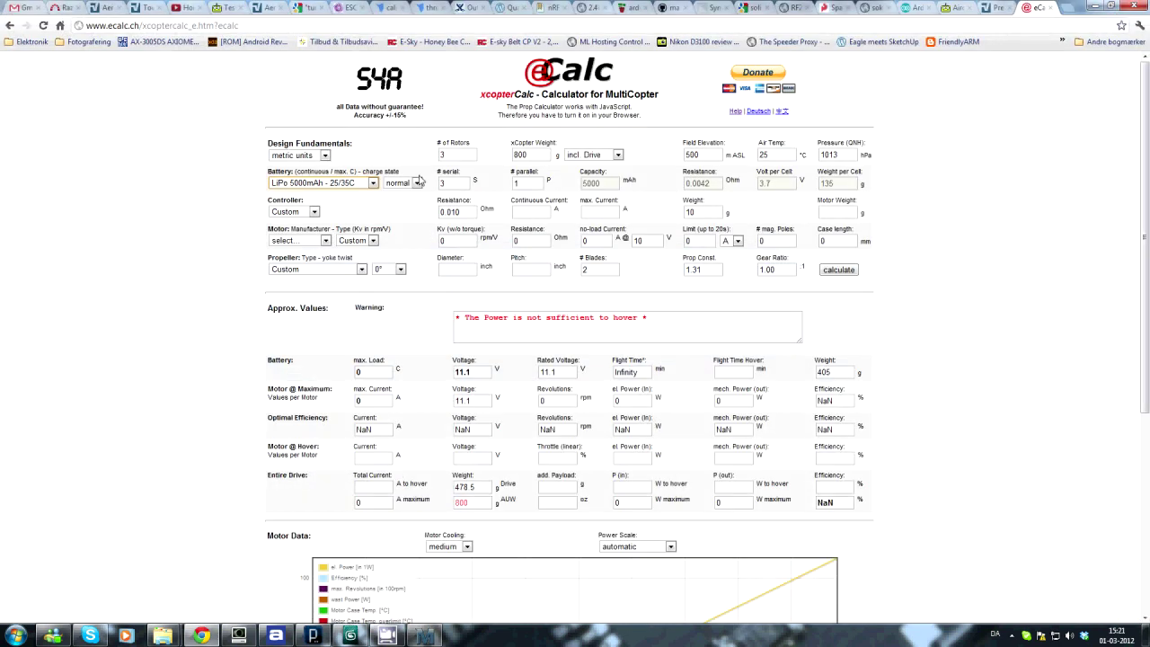
key("alt+Tab")
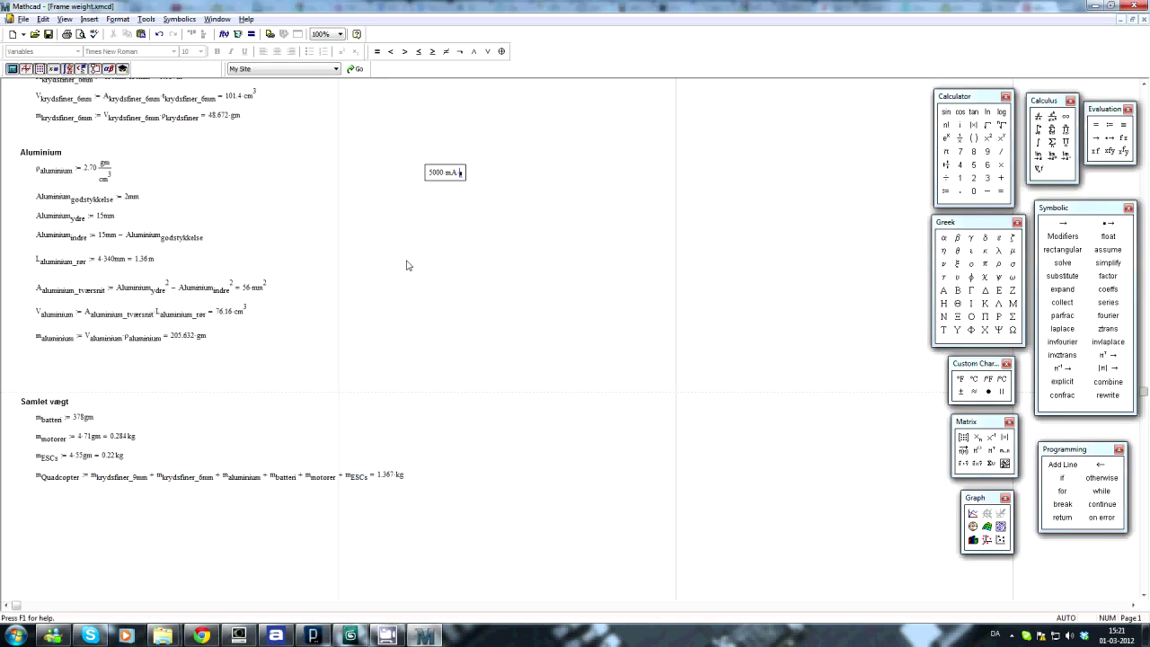
key("BackSpace")
key("BackSpace")
type("25 ")
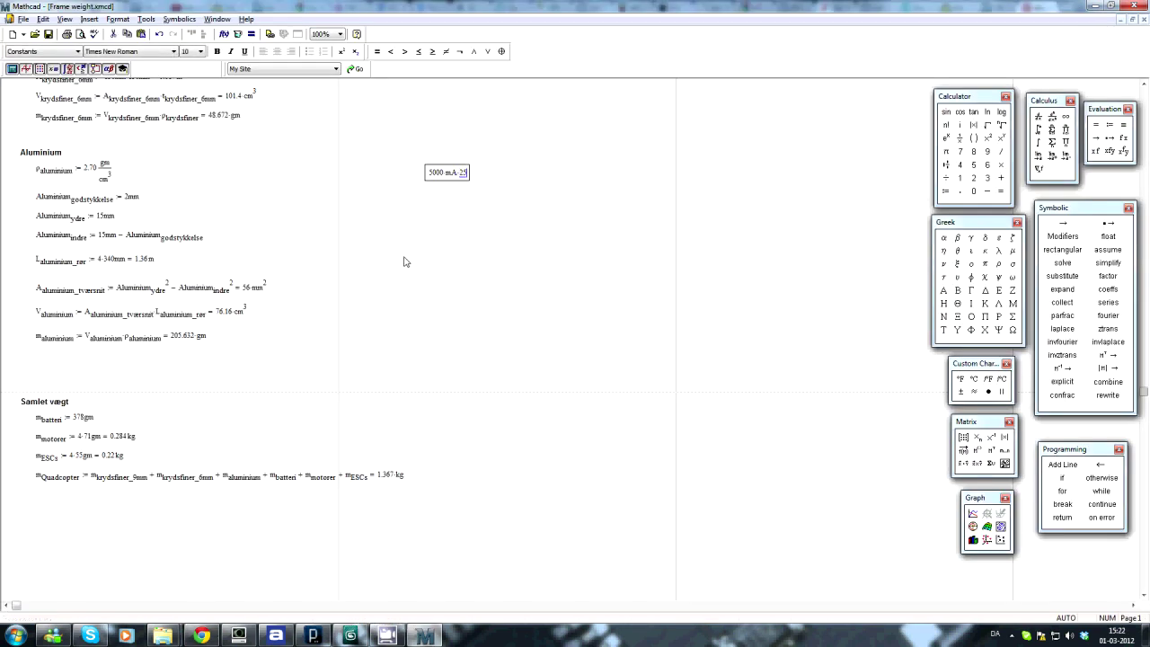
type("= 125 A")
Step: Calculate the discharge time below the current calculation as 5000mA·hr divided by 125A, with the result expressed in minutes
left_click(434, 220)
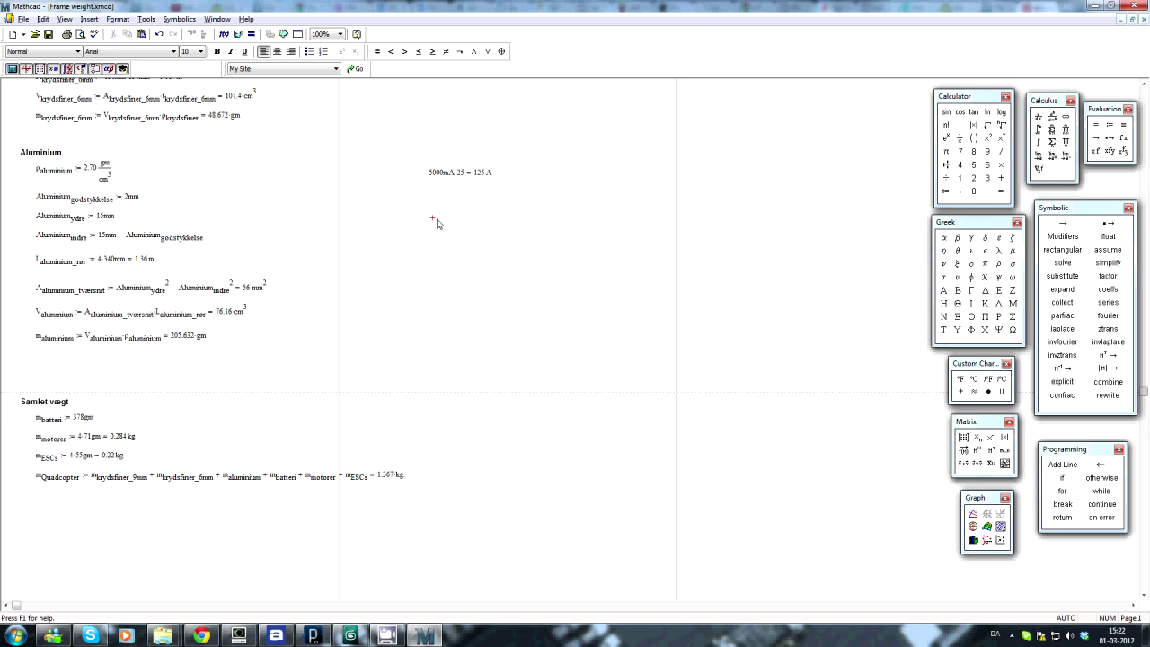
type("5000")
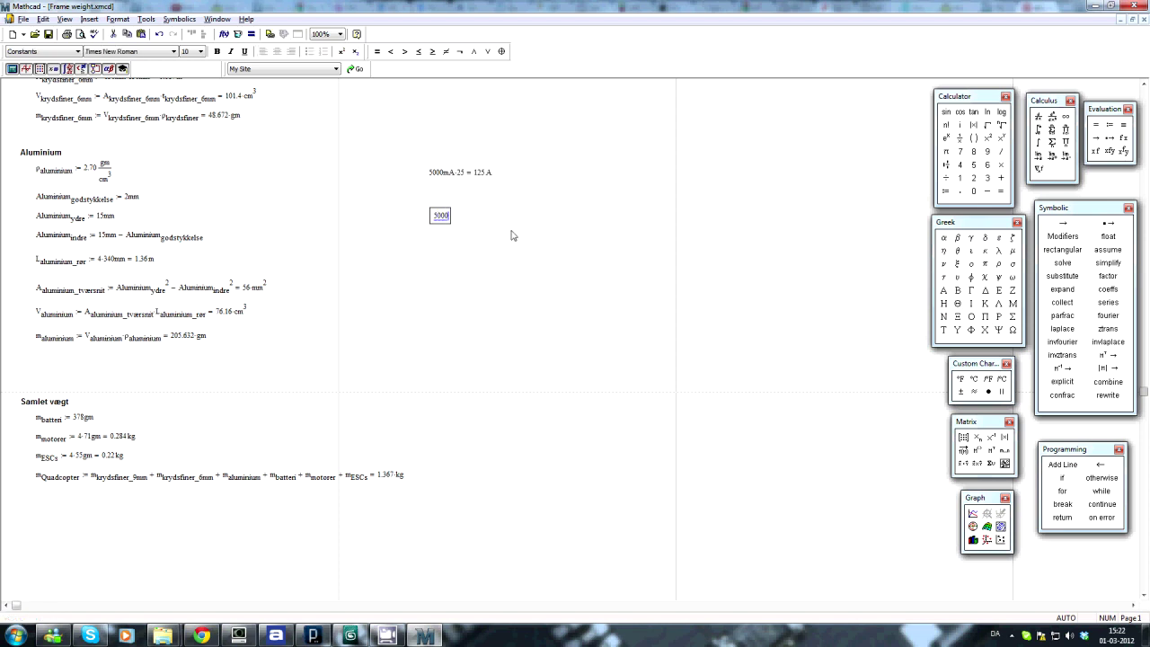
type("*mA")
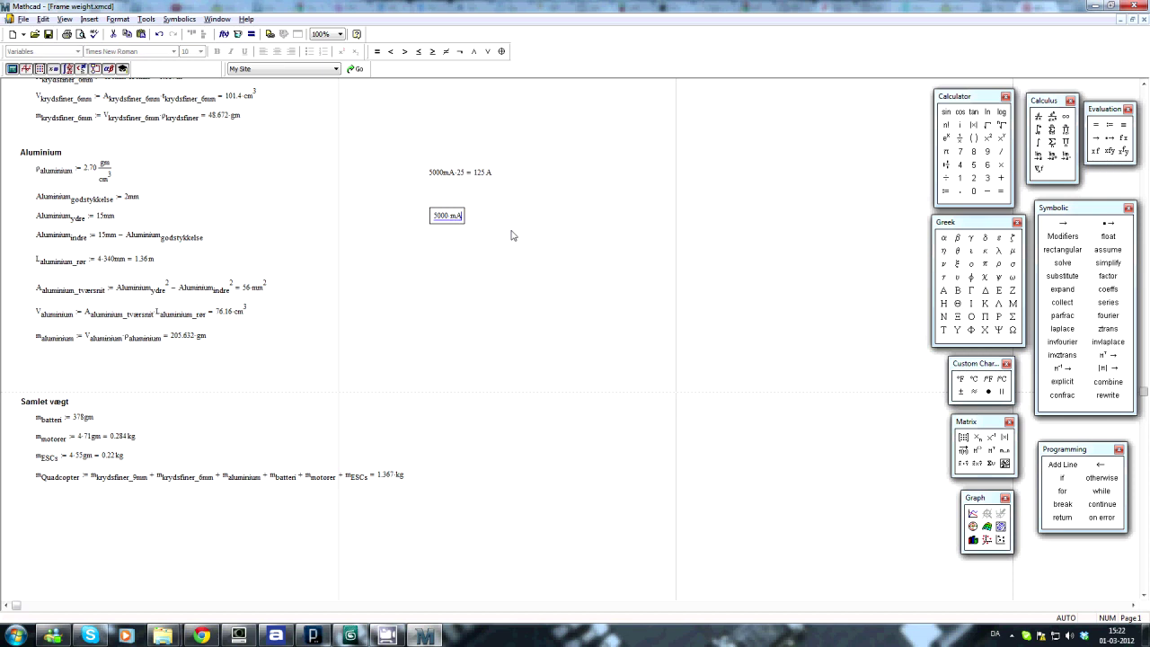
type("/125")
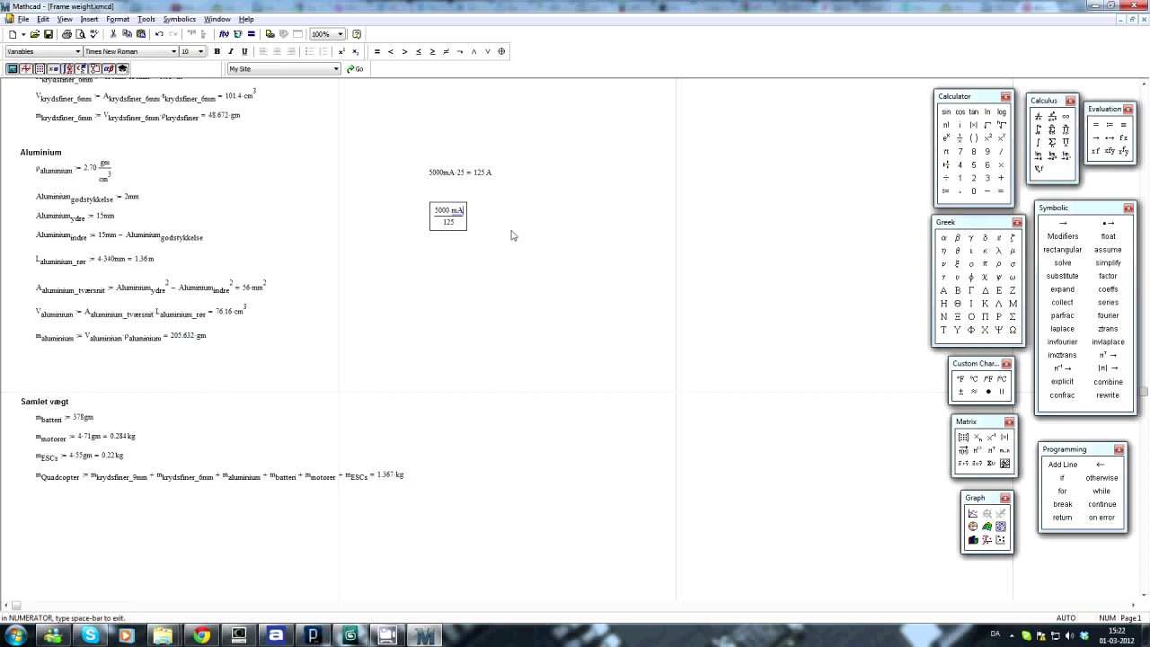
key("Up")
type("*hr")
key("Down")
type("*A")
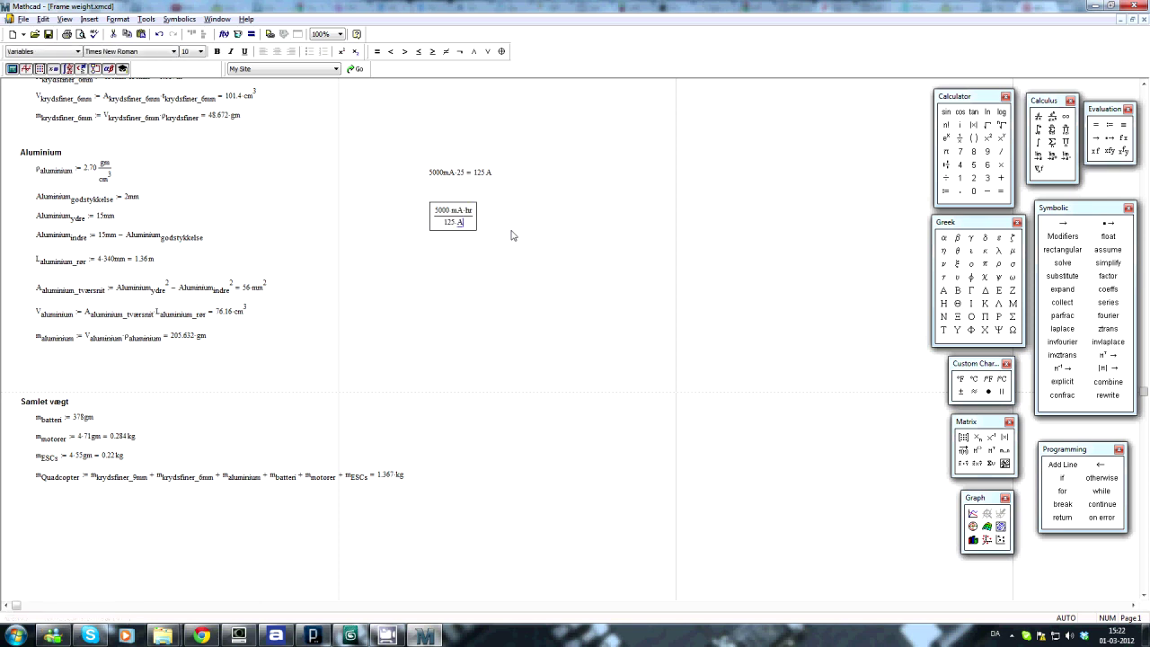
type("= 2.4min")
left_click(503, 217)
type("msn")
key("Return")
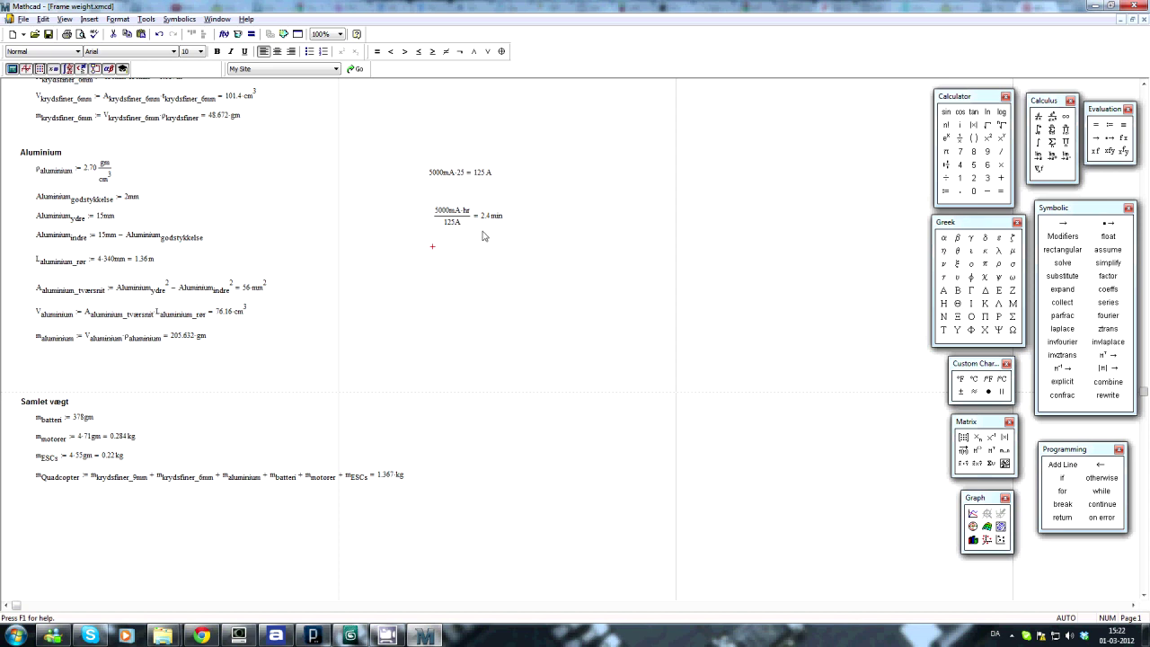
Step: Back in Chrome's eCalc page, set the battery to 3 cells in series and the controller to max 30A
left_click(202, 635)
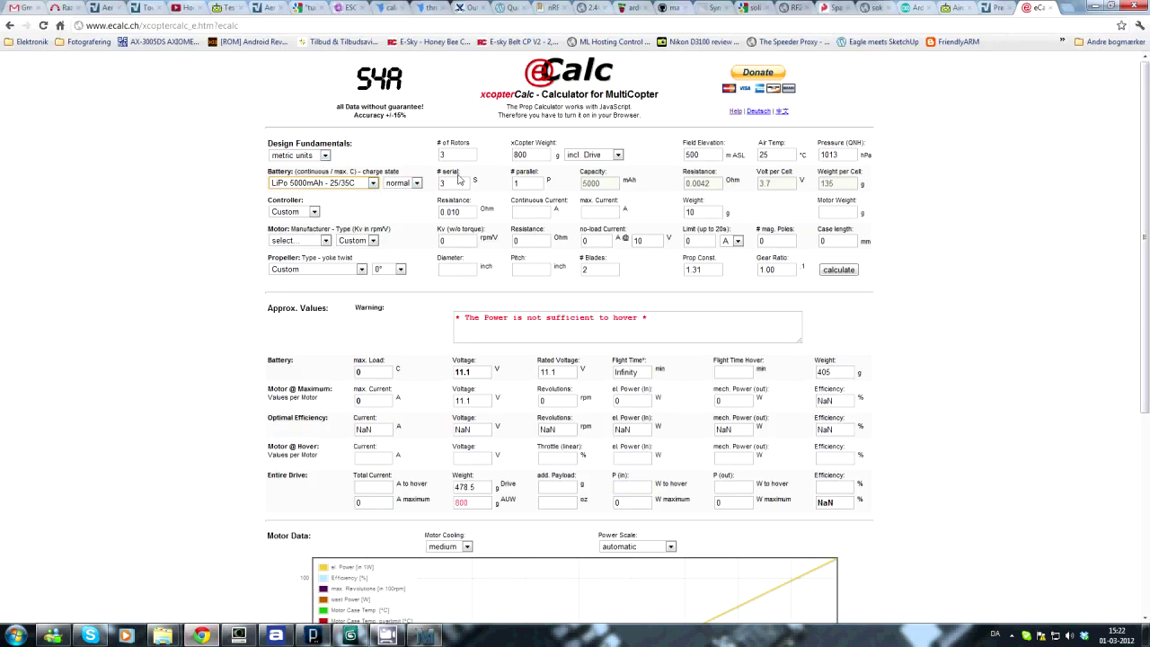
left_click(439, 183)
double_click(437, 183)
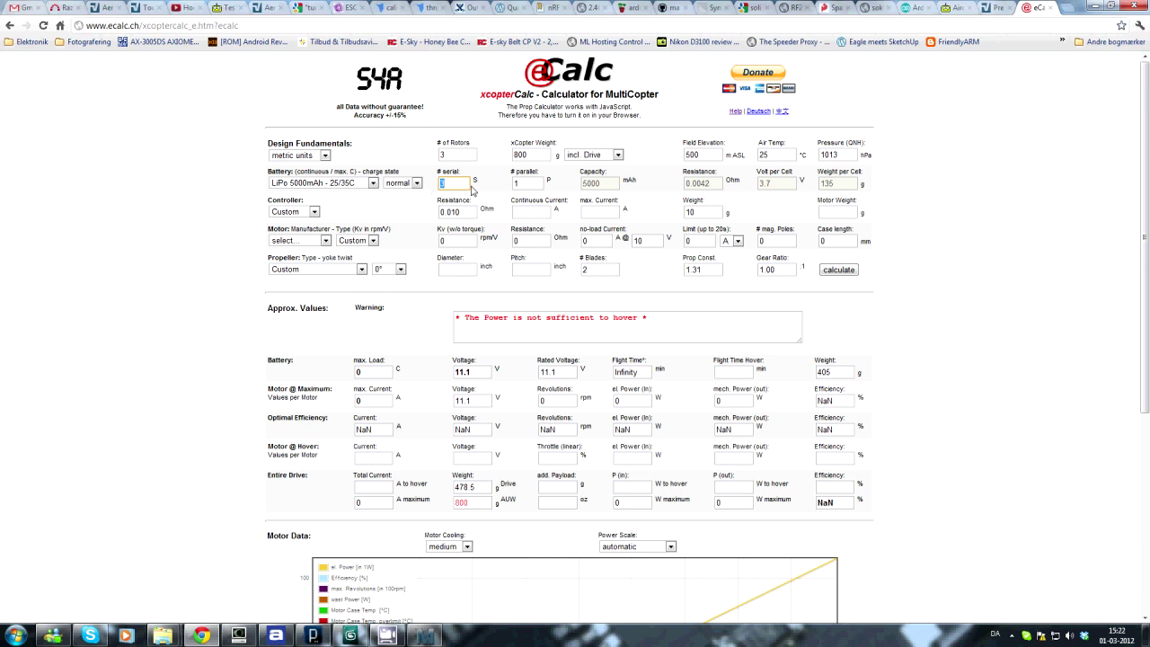
type("3")
left_click(314, 212)
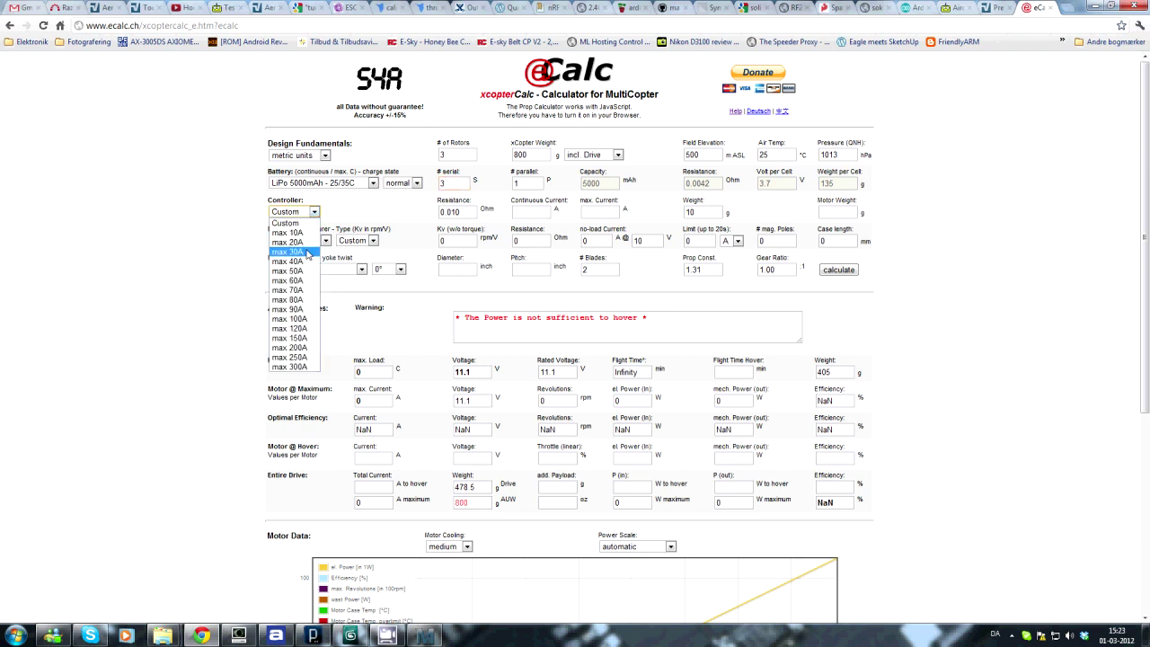
left_click(308, 253)
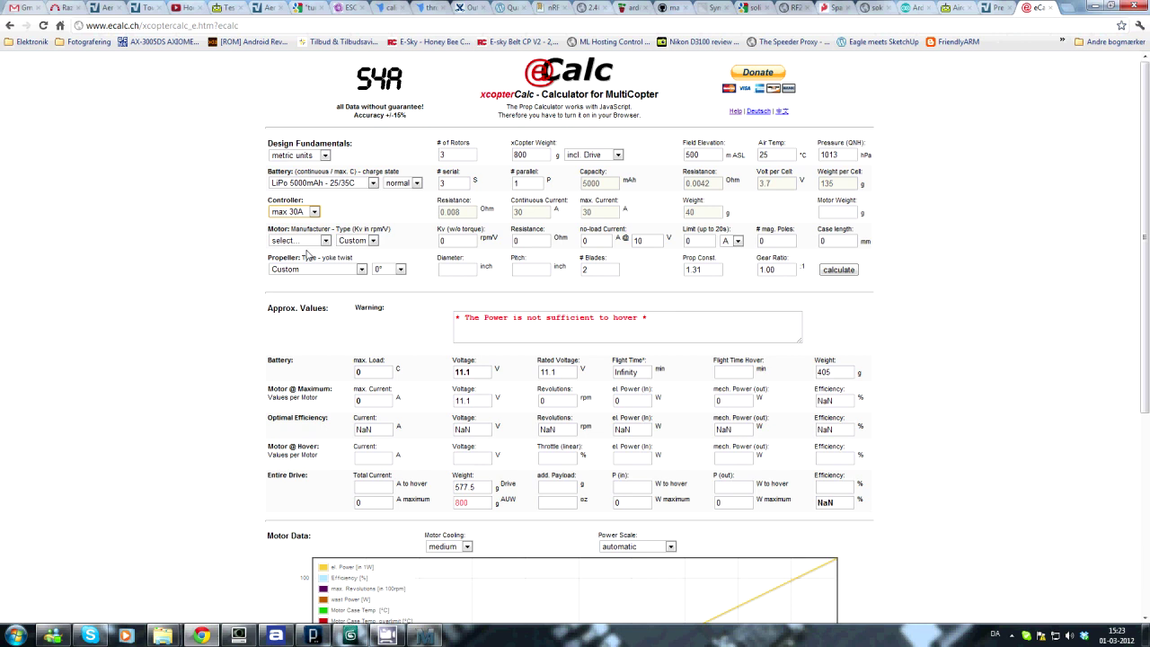
Step: Select Turnigy as the motor manufacturer and 2217-16T (1050) as the motor type
left_click(324, 241)
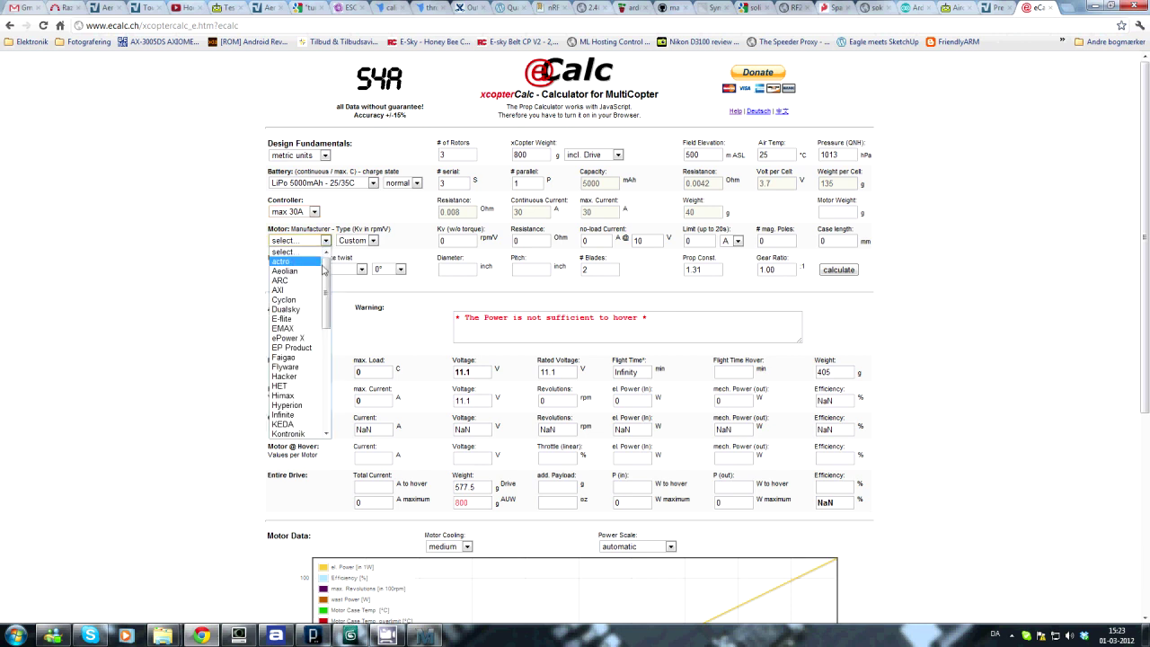
scroll(327, 284, "down", 5)
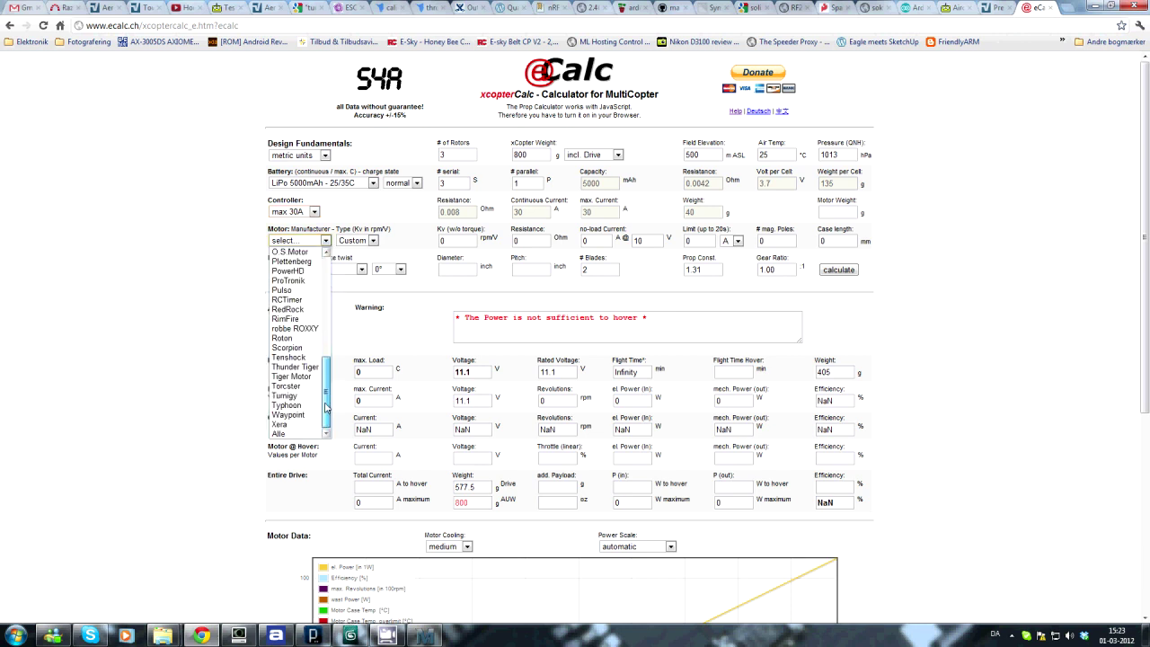
left_click(286, 393)
left_click(401, 241)
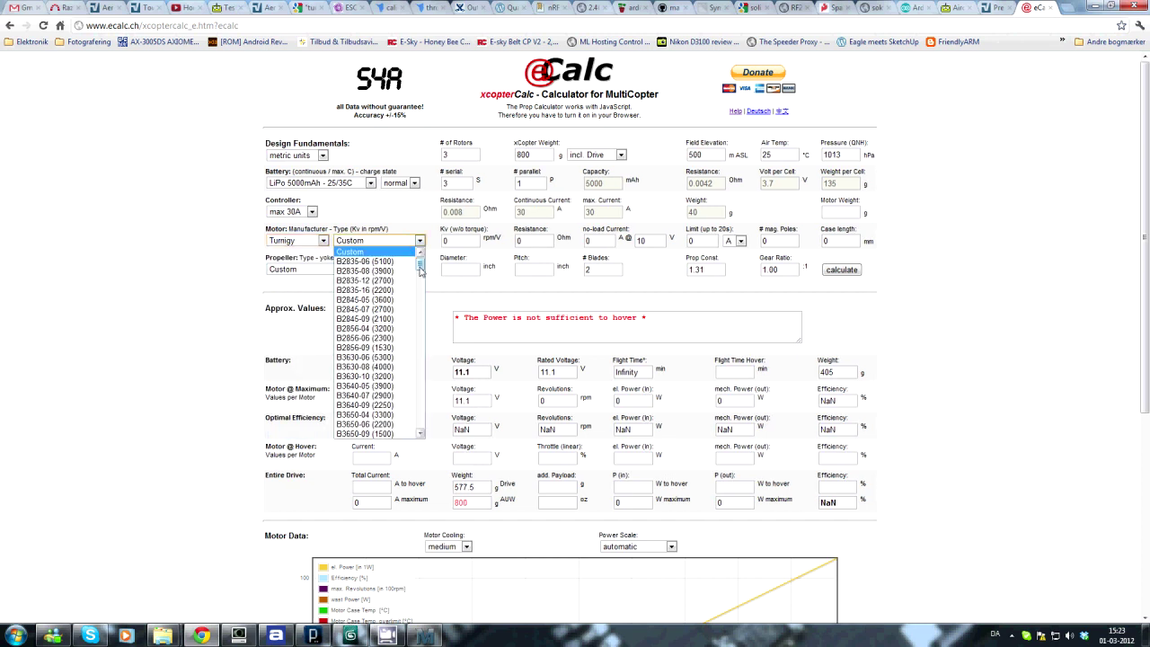
scroll(420, 328, "down", 5)
scroll(426, 327, "down", 5)
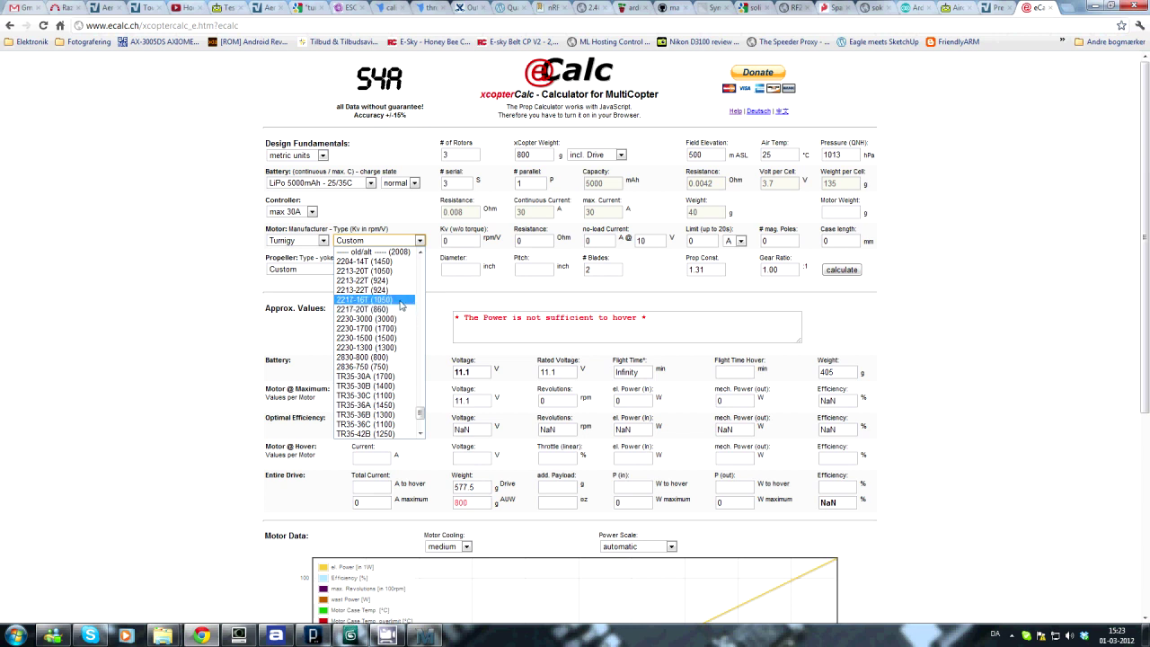
left_click(402, 301)
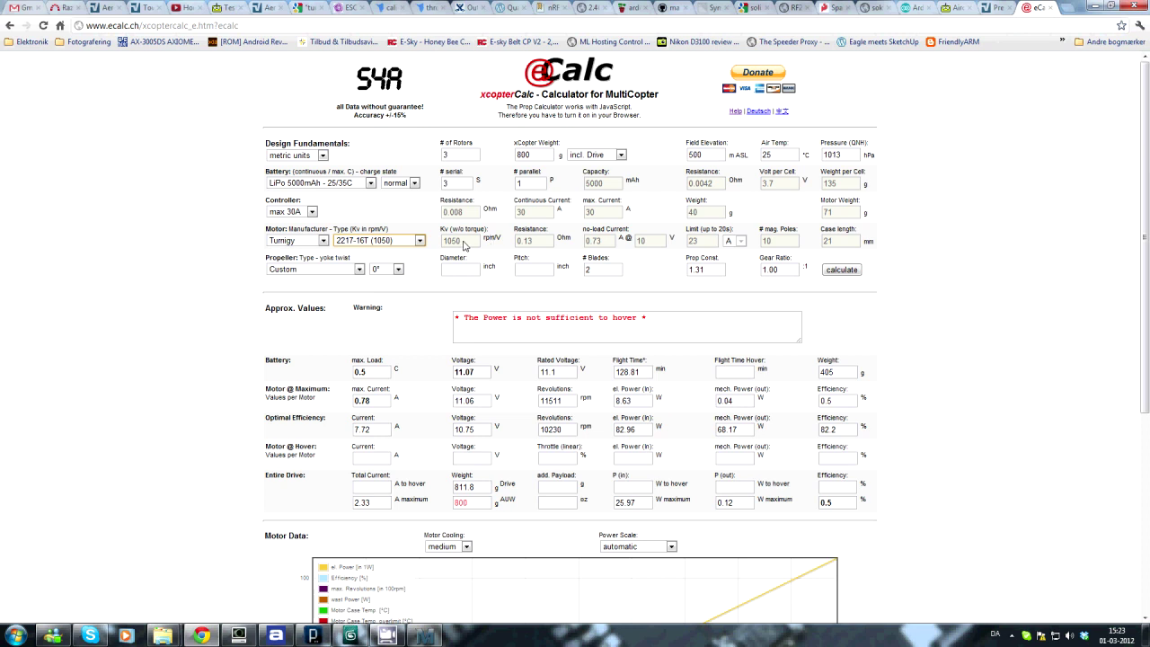
Step: In Mathcad, calculate the battery voltage below the discharge time as 3·3.7V
mouse_move(430, 642)
left_click(425, 636)
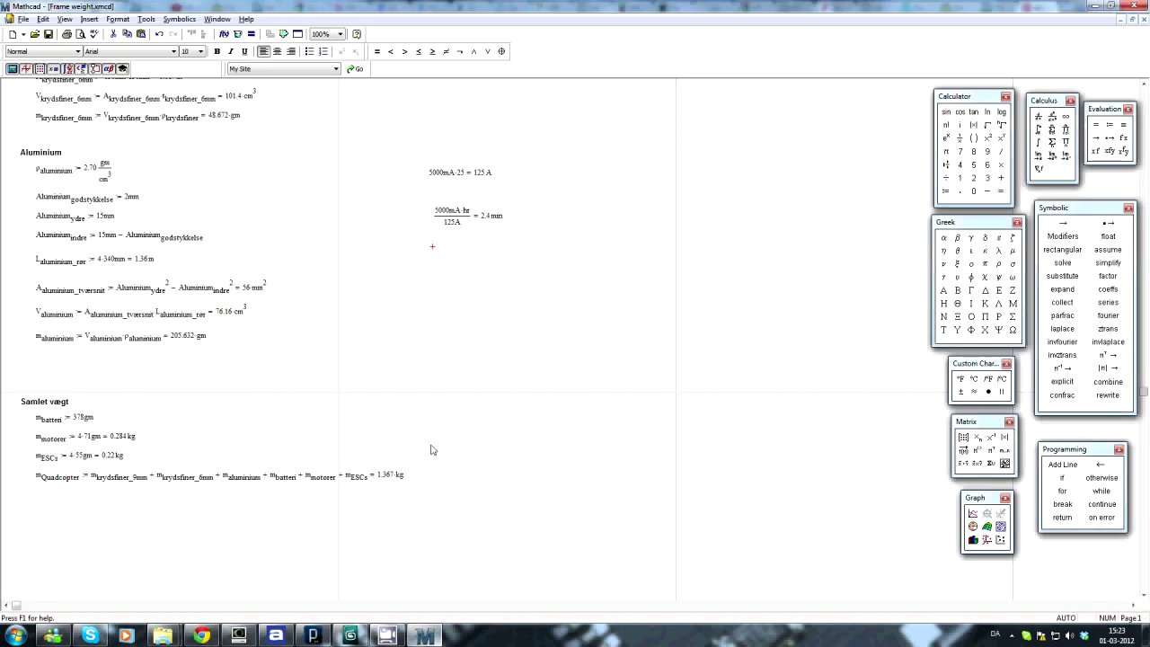
left_click(429, 258)
type("3")
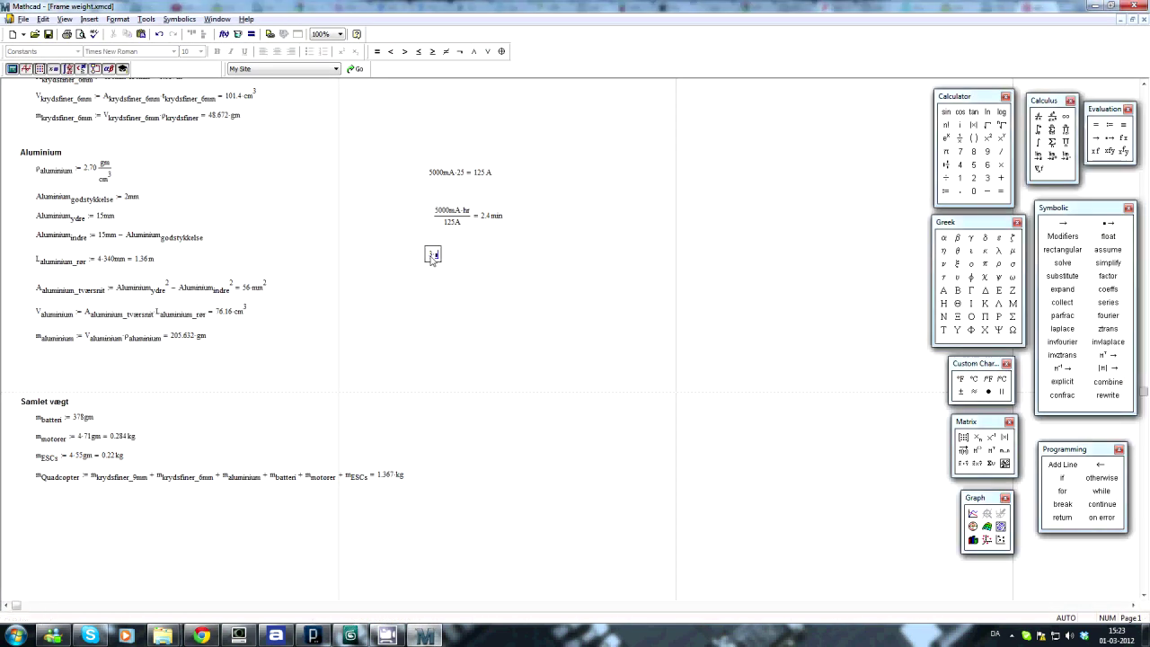
type("*3.7V= 11.1·V")
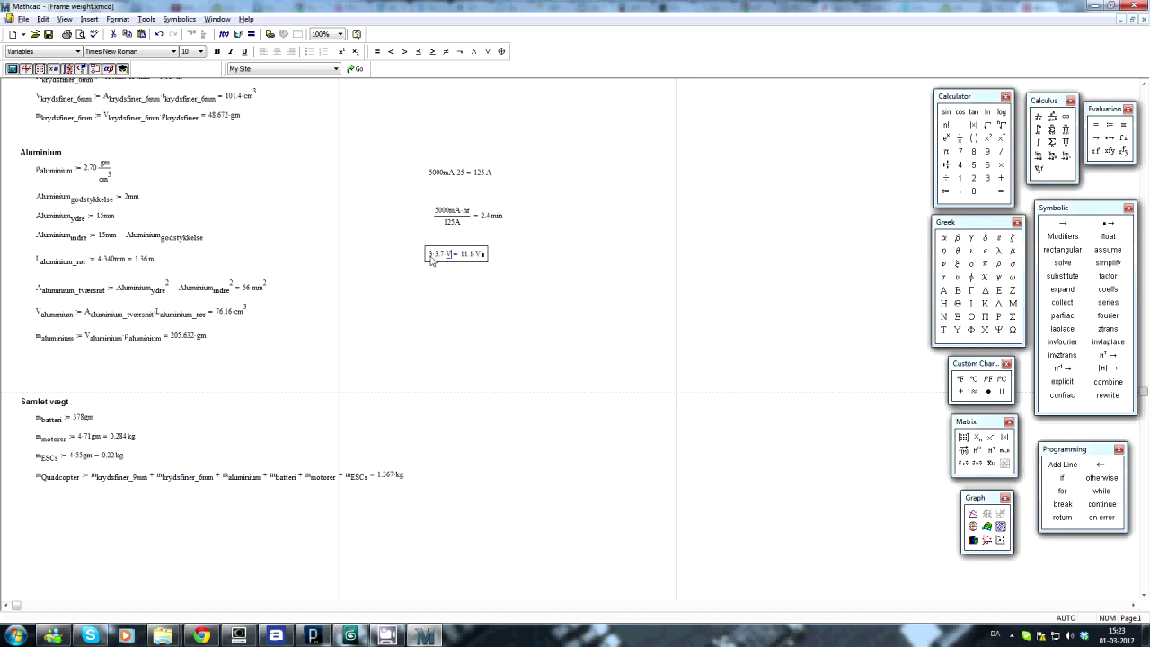
key("Return")
left_click(431, 259)
Step: Extend the 3·3.7V expression with the motor's 1050 rpm/V from the eCalc page and evaluate it
key("alt+Tab")
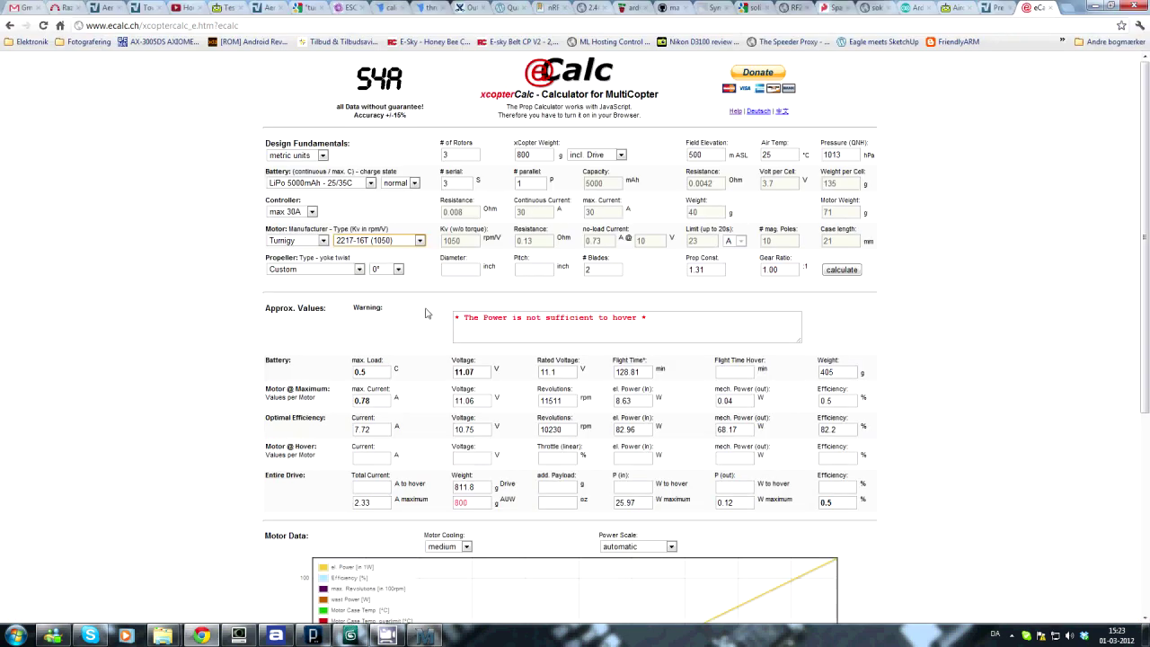
key("alt+Tab")
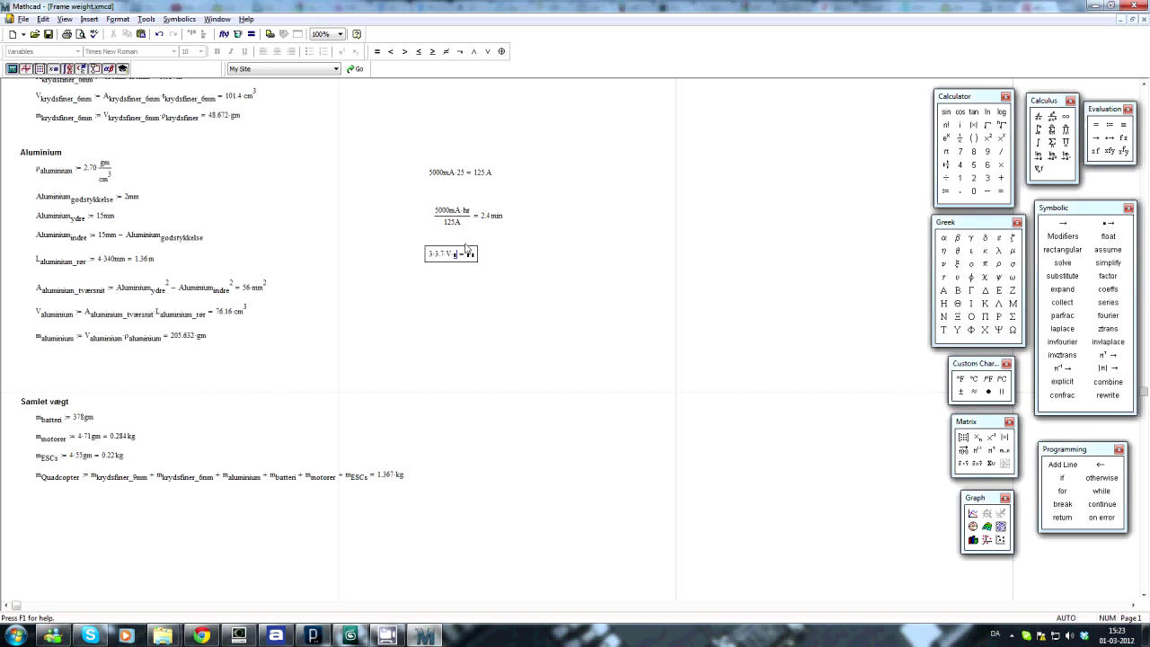
key("alt+Tab")
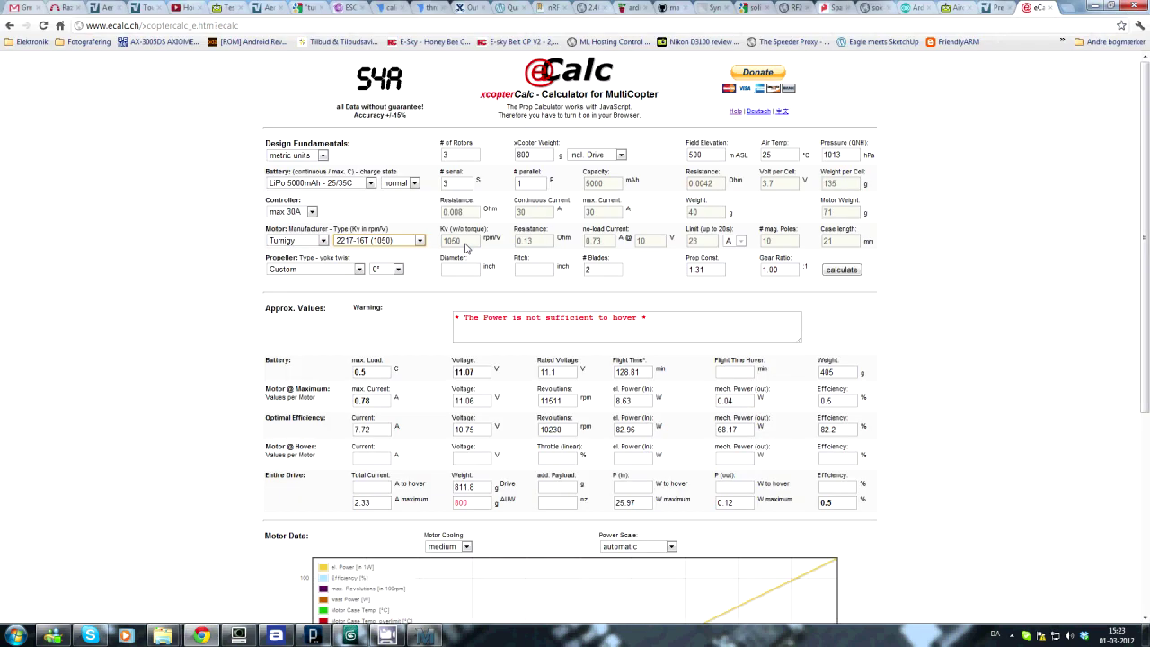
key("alt+Tab")
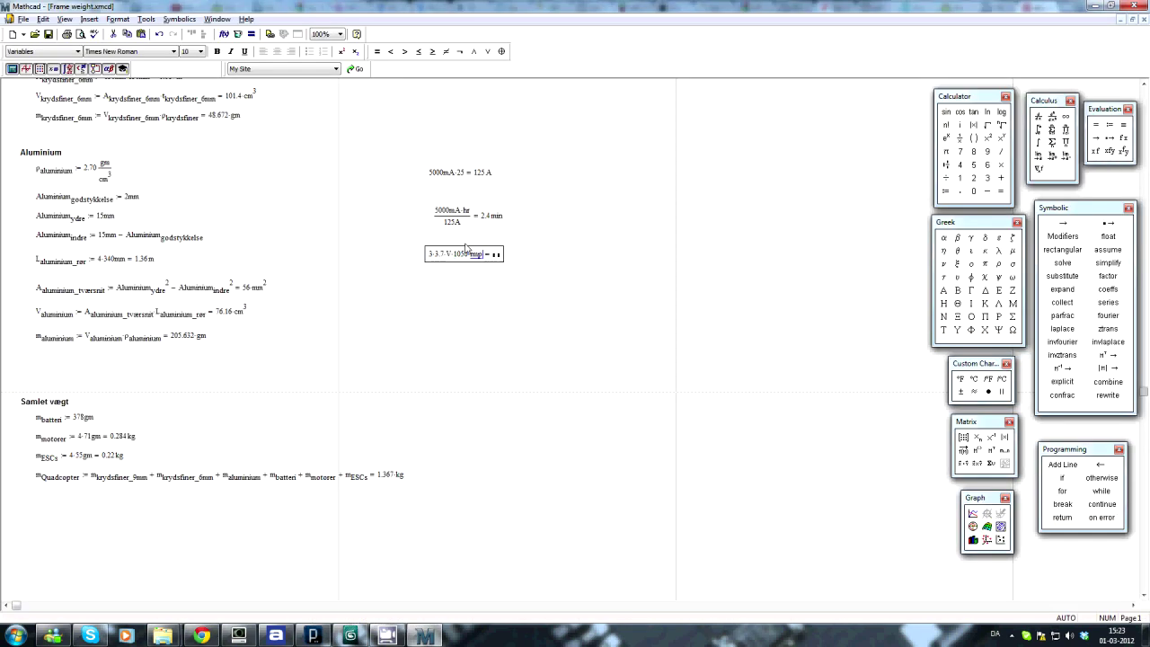
type("/")
type("V =")
key("Return")
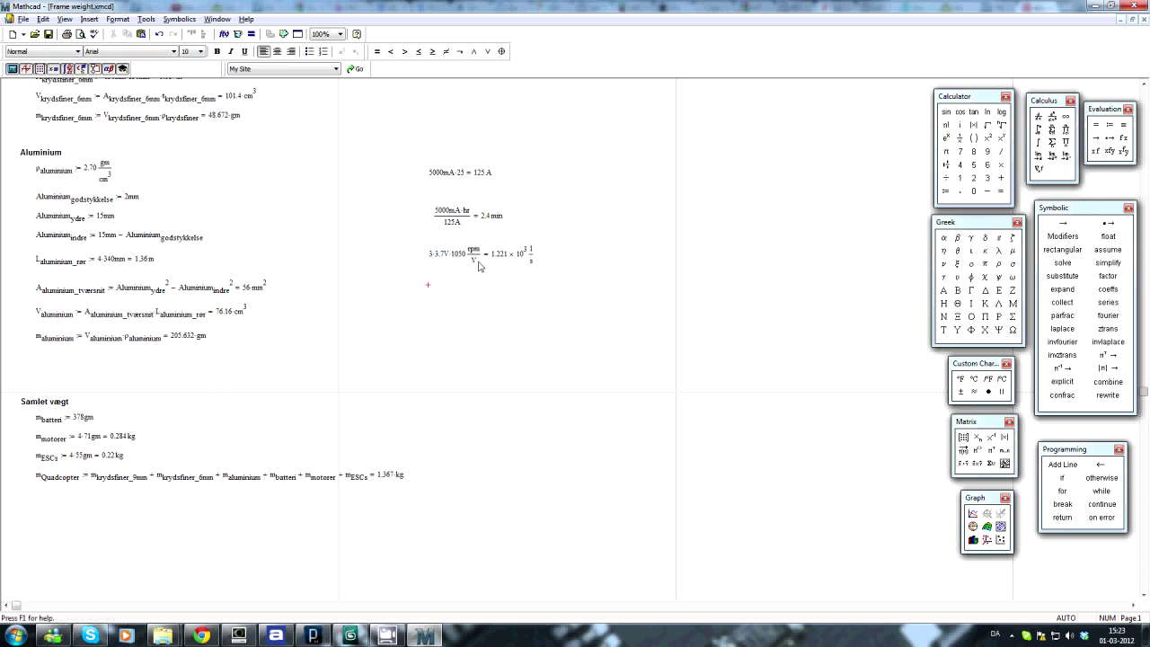
Step: Replace rpm with 1 in the numerator of the motor speed calculation
double_click(473, 249)
key("BackSpace")
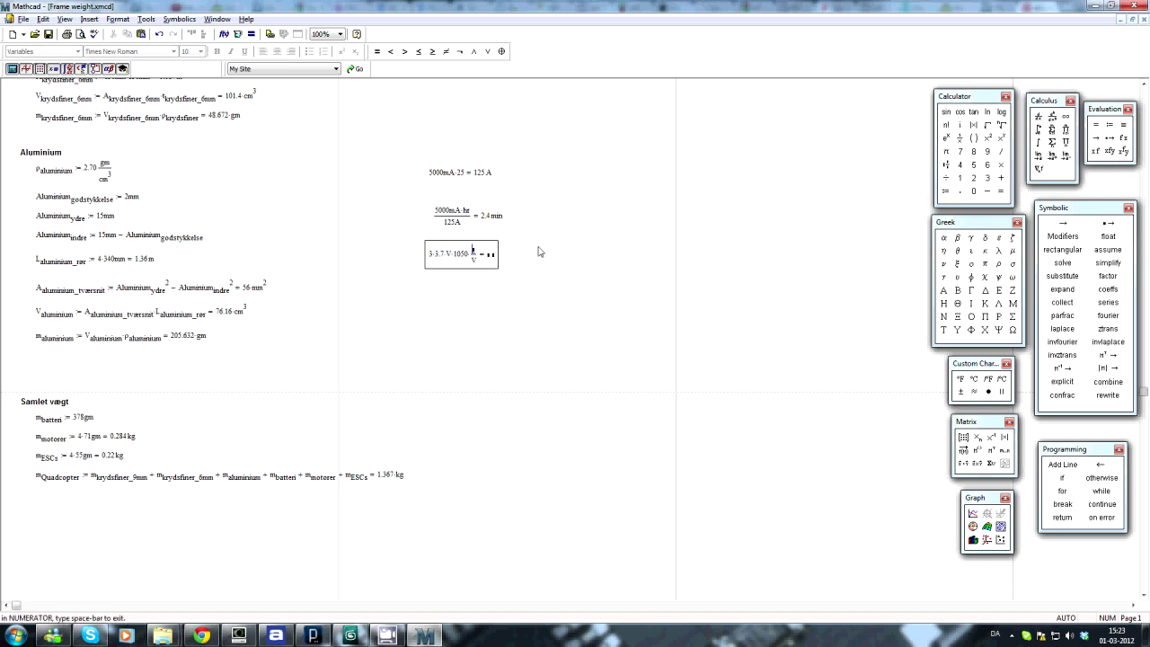
type("1")
key("Return")
Step: Format the motor speed result to show as a whole number without exponential notation
left_click(505, 256)
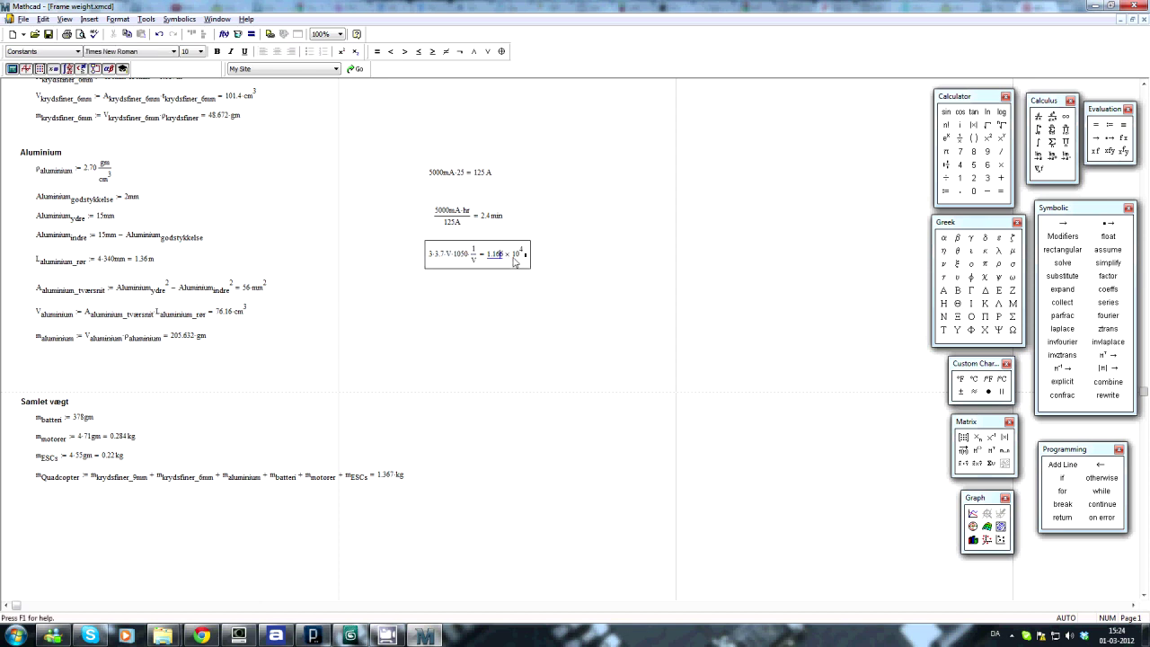
double_click(512, 256)
left_click(500, 293)
left_click(660, 290)
left_click(494, 374)
left_click(514, 322)
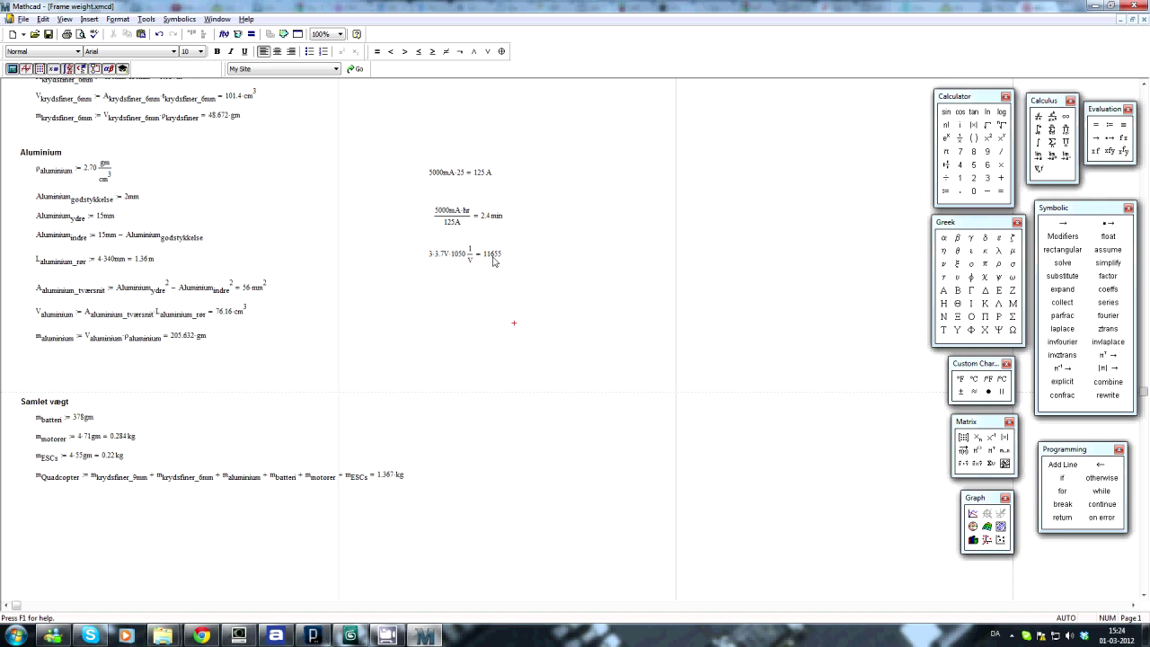
Step: Calculate the revolutions per second below the motor speed as 11655 divided by 60·s
left_click(437, 286)
type("11655/60")
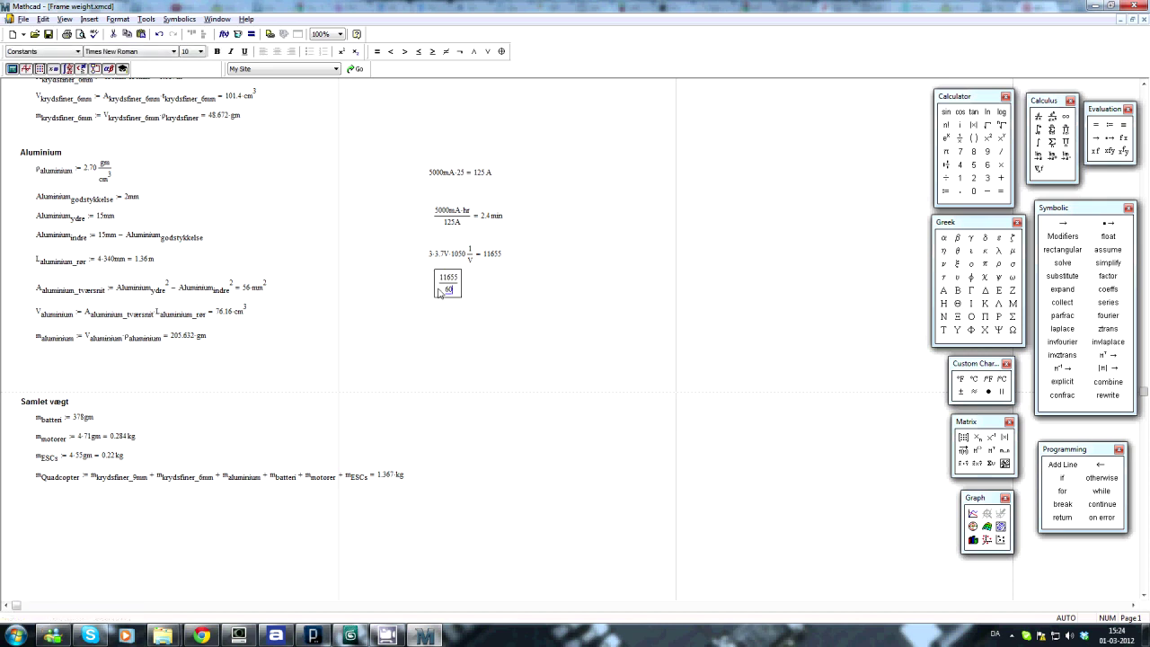
type("*s=")
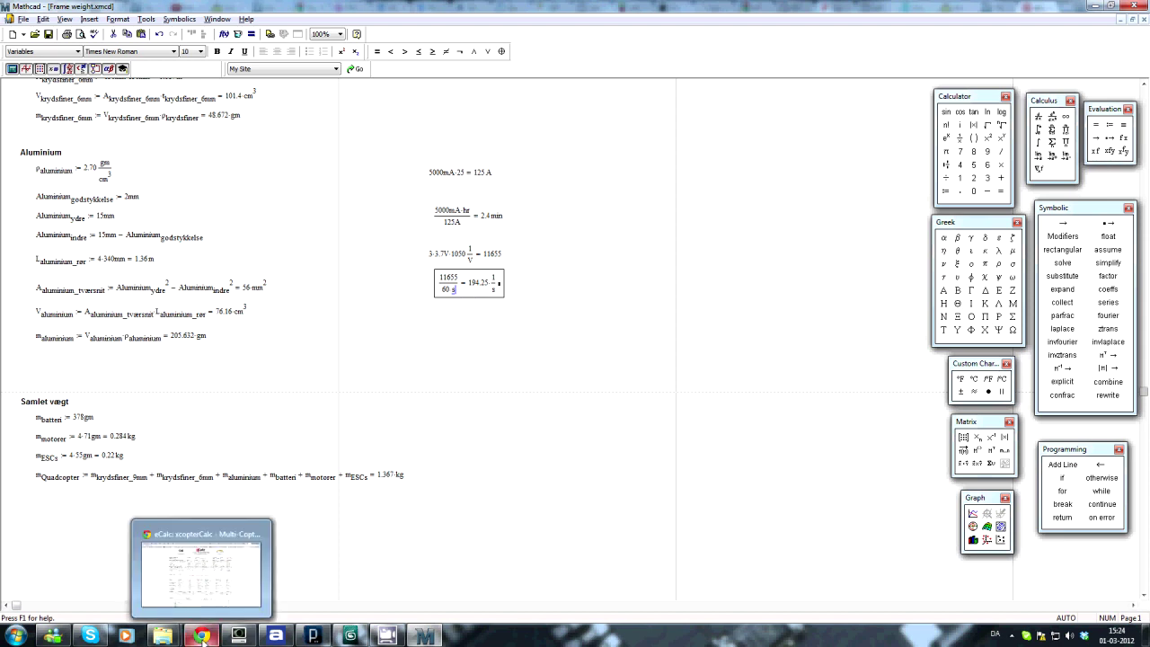
Step: In Chrome's eCalc page, select a GWS propeller with 10 inch diameter and 4.5 inch pitch, and run the calculation
left_click(202, 636)
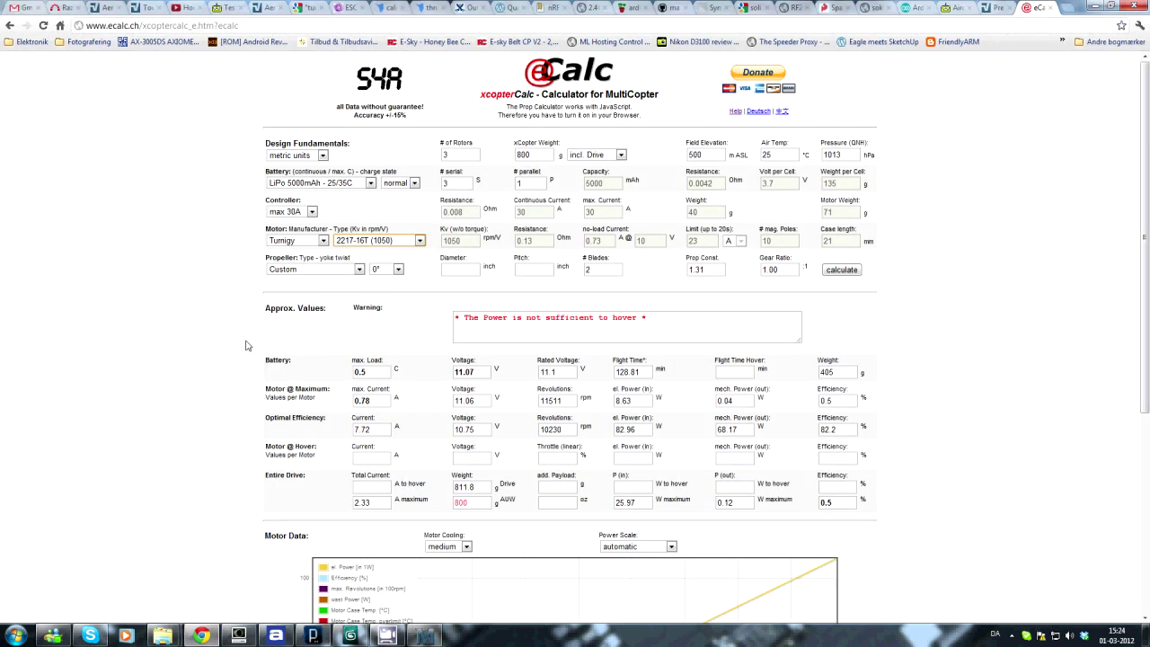
left_click(309, 271)
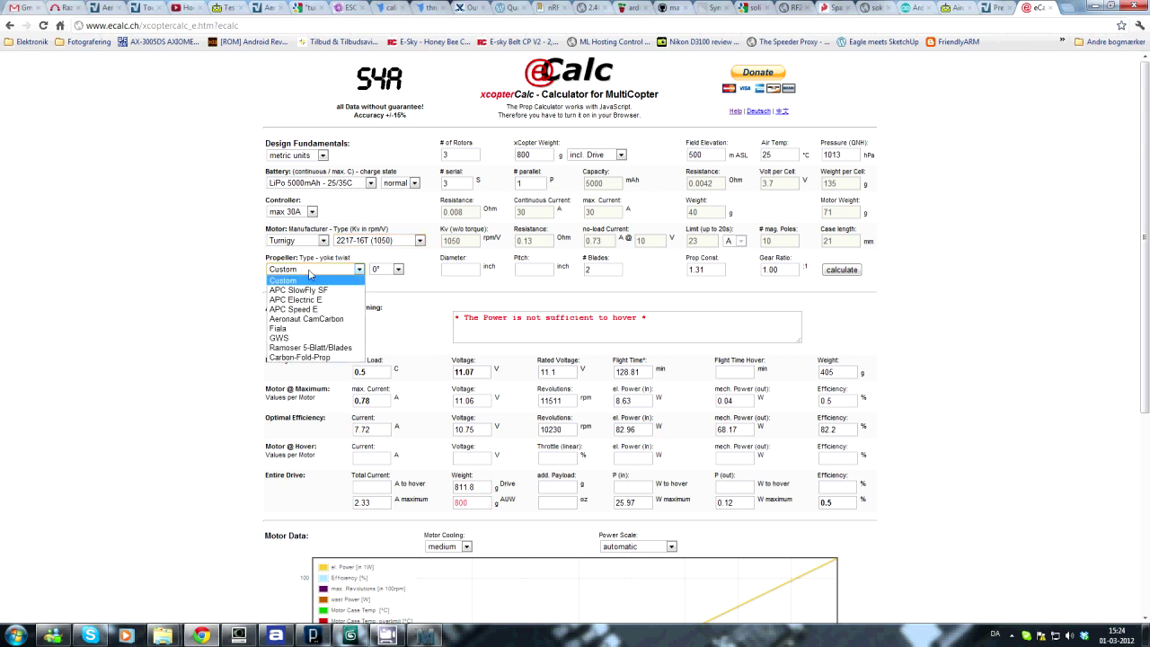
left_click(302, 337)
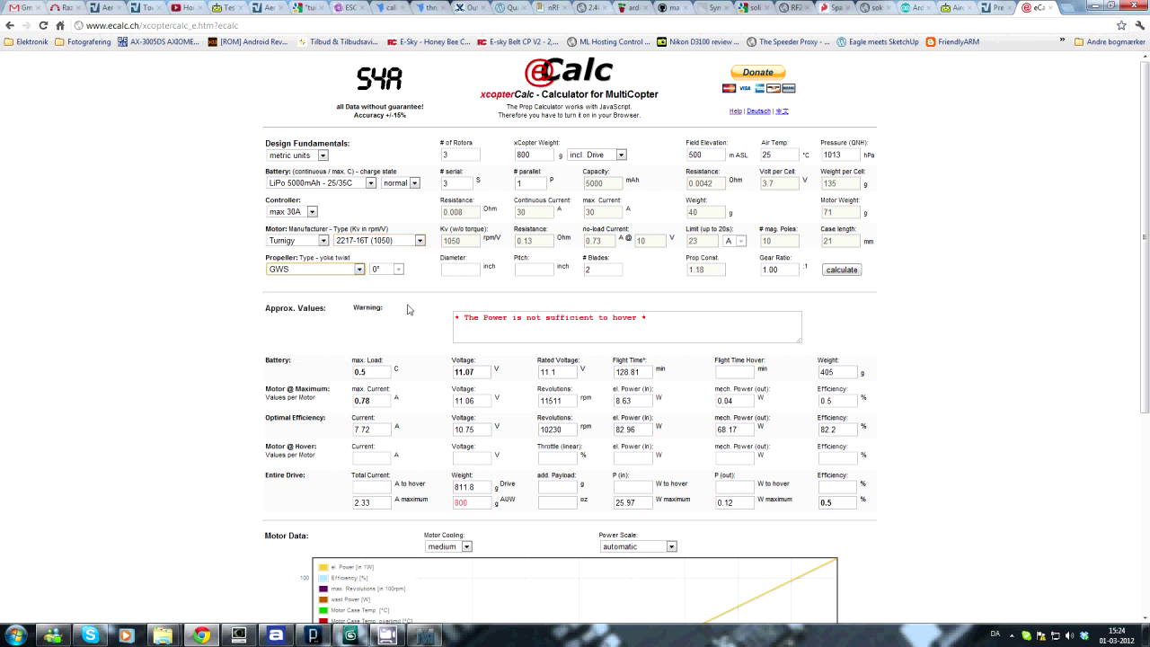
left_click(466, 269)
type("10")
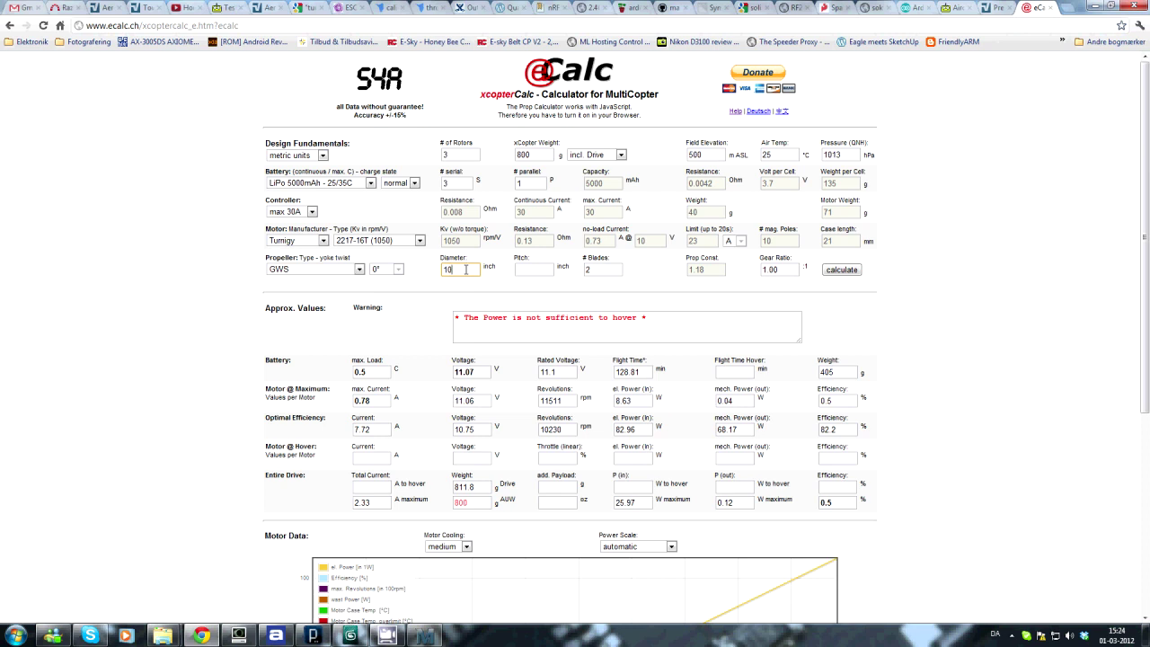
key("Tab")
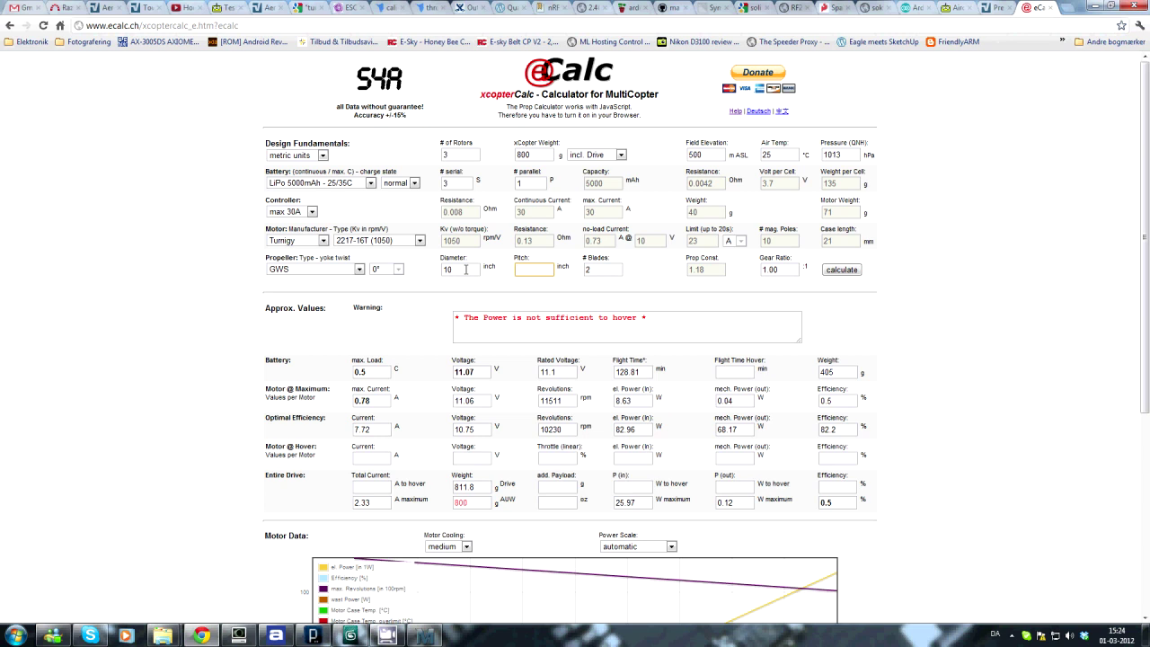
type("4.5")
left_click(842, 269)
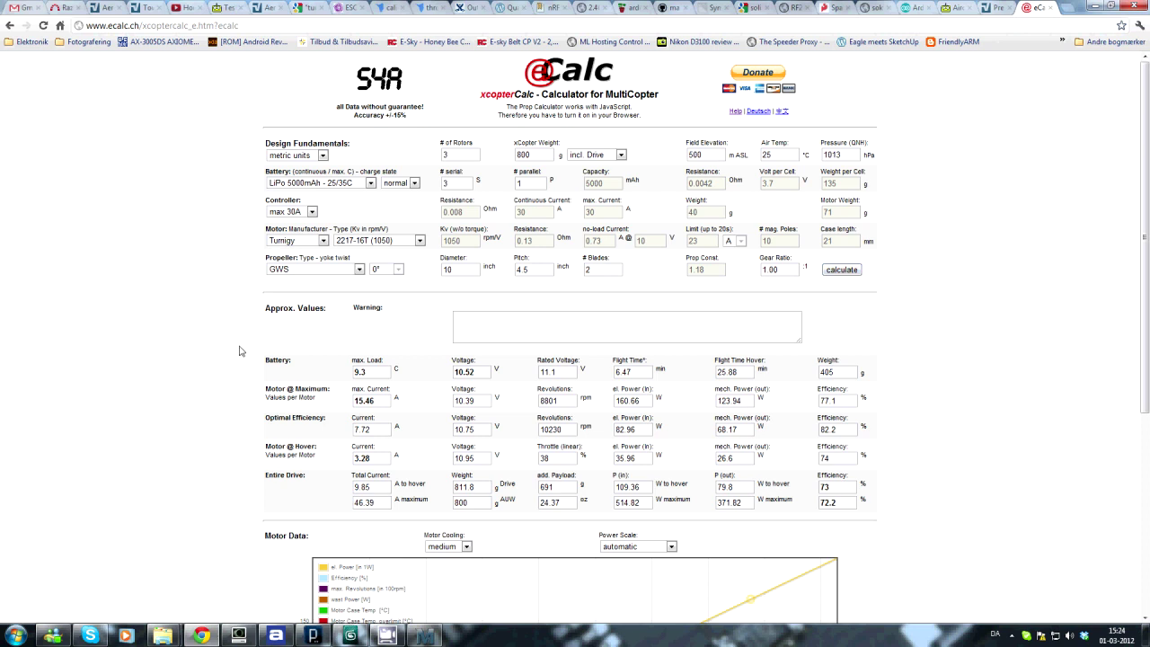
Step: Examine the battery load and maximum motor current in the eCalc results against the battery's maximum current calculation in Mathcad
scroll(212, 364, "down", 3)
scroll(200, 347, "up", 3)
scroll(205, 334, "down", 2)
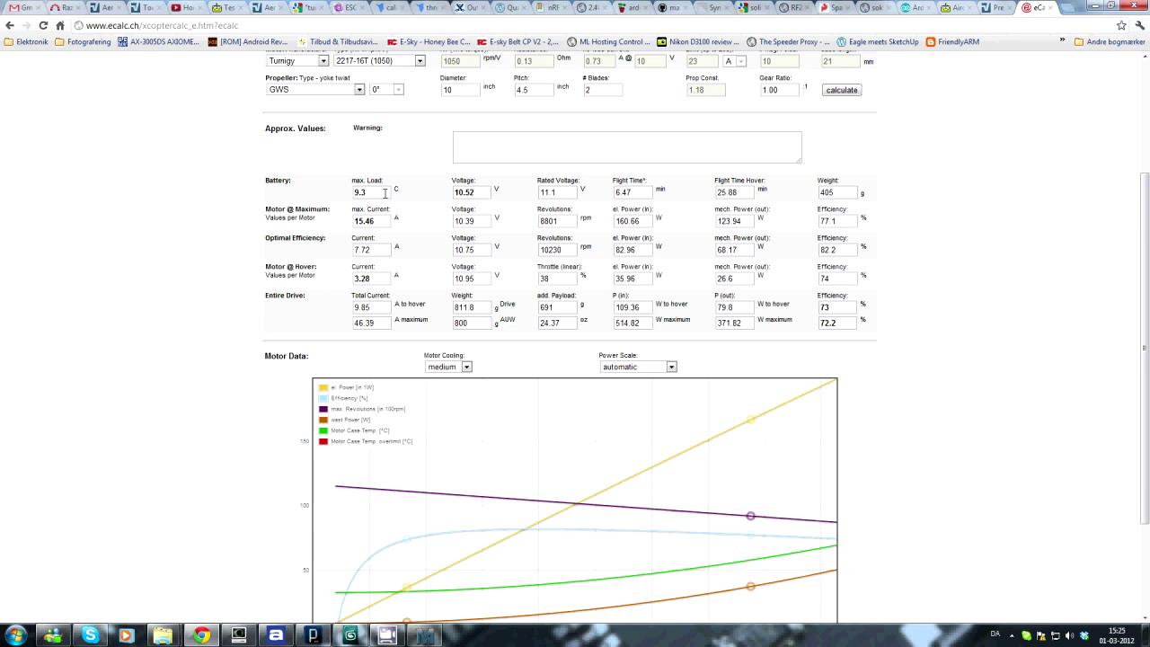
scroll(382, 203, "up", 3)
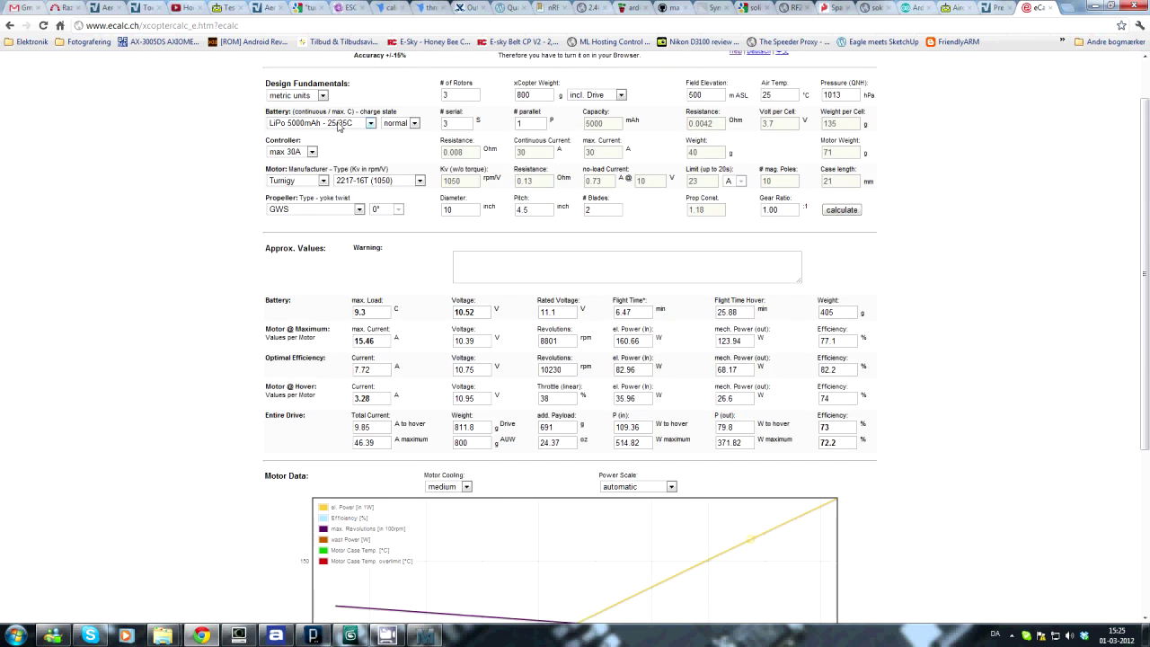
scroll(180, 218, "down", 3)
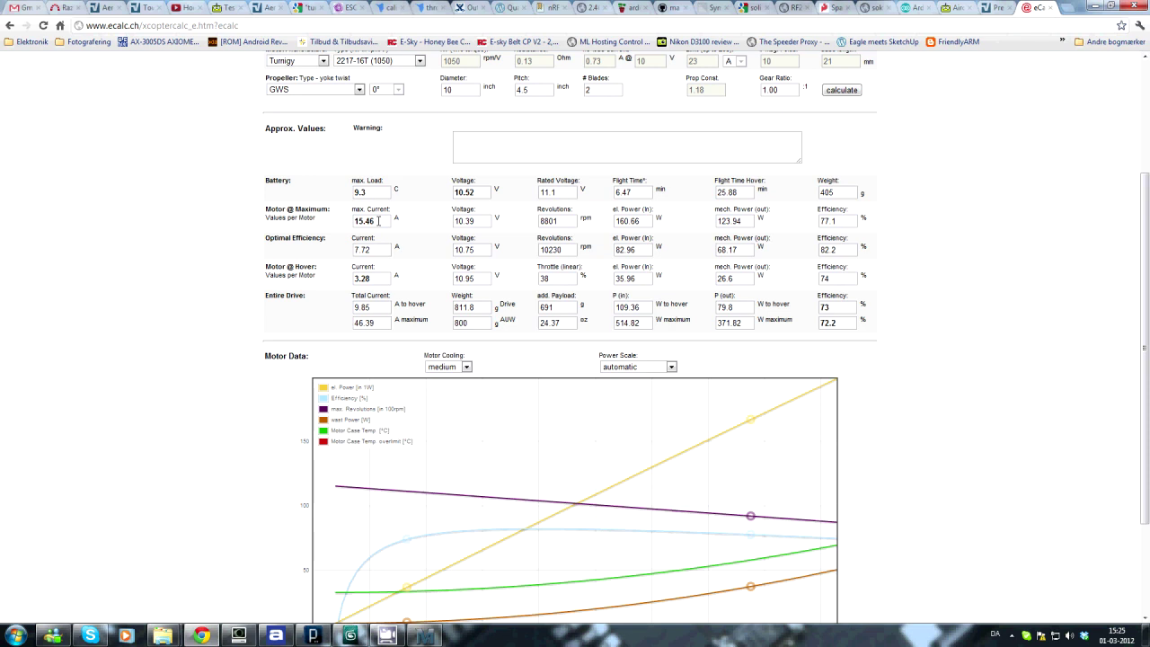
left_click(425, 636)
left_click_drag(478, 179, 487, 181)
left_click(202, 635)
scroll(379, 280, "up", 3)
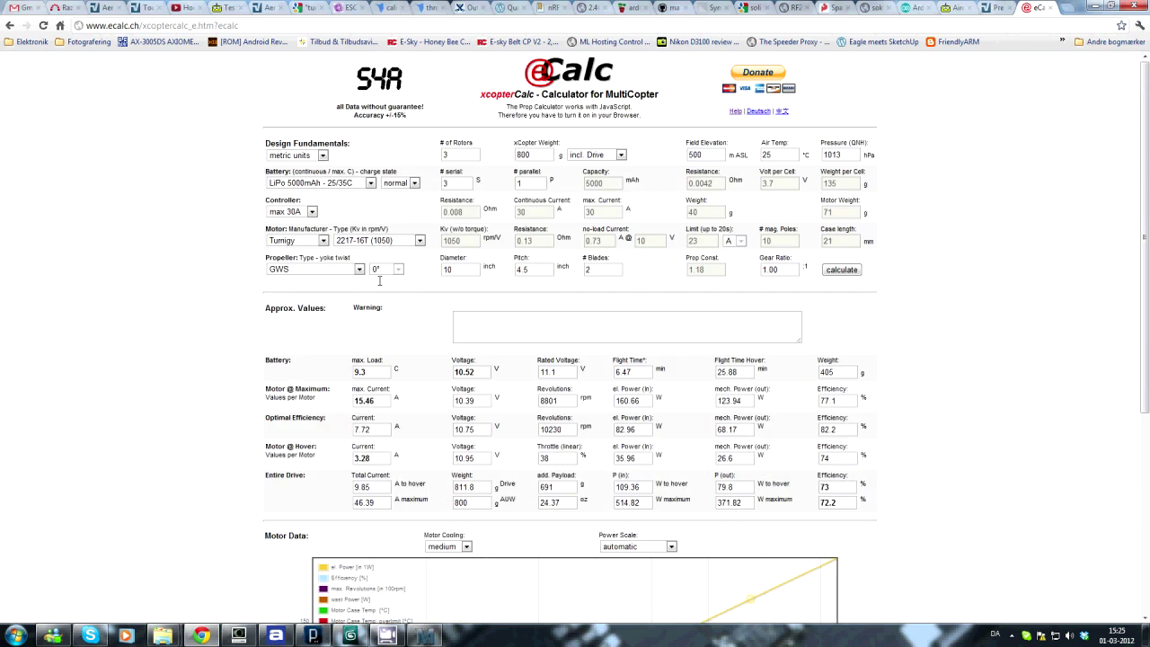
Step: Set the xCopter weight to 1400 g, recalculate and inspect the hover current and throttle
double_click(543, 154)
type("1400")
left_click(842, 269)
scroll(253, 476, "down", 1)
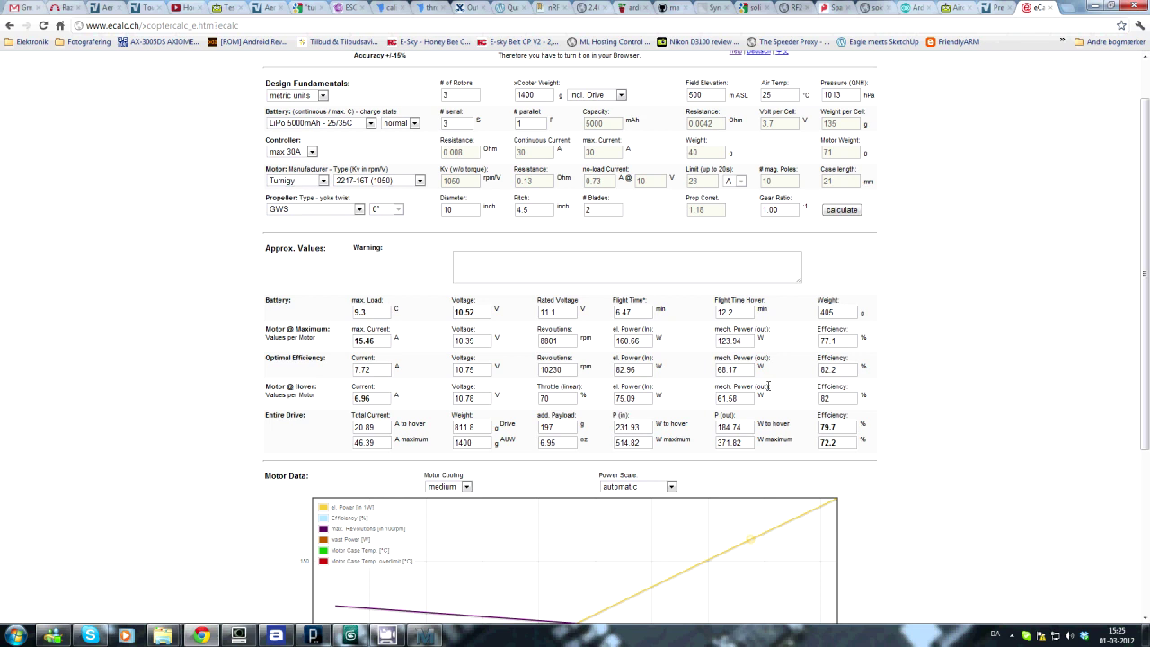
scroll(768, 388, "down", 1)
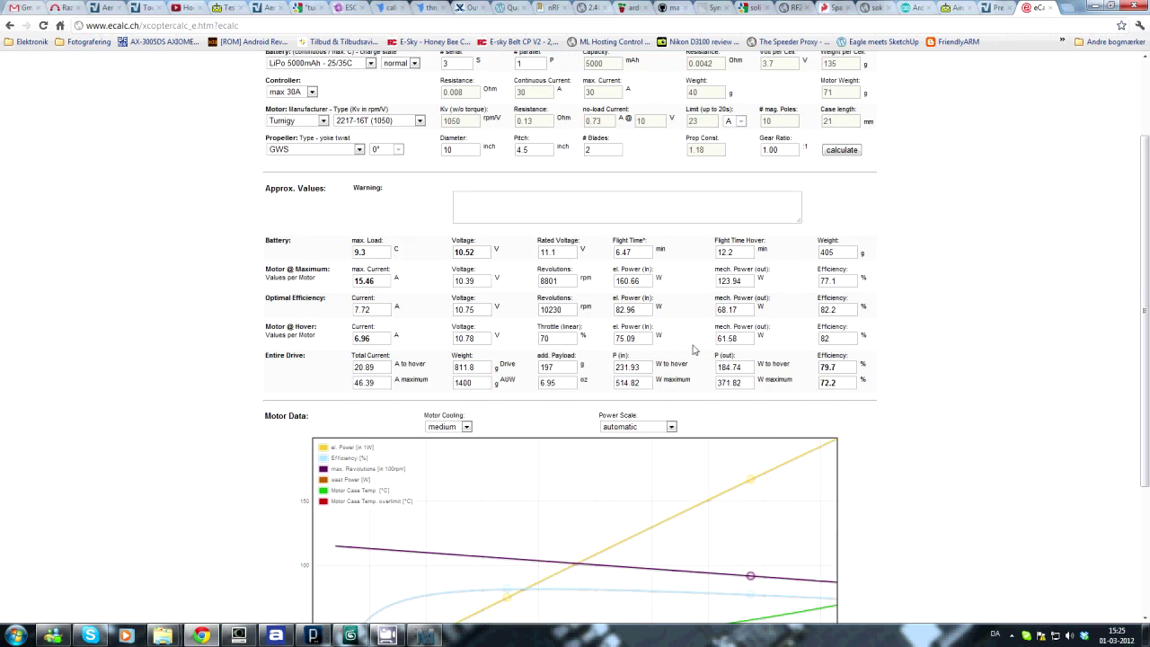
double_click(378, 370)
double_click(565, 339)
scroll(521, 345, "up", 2)
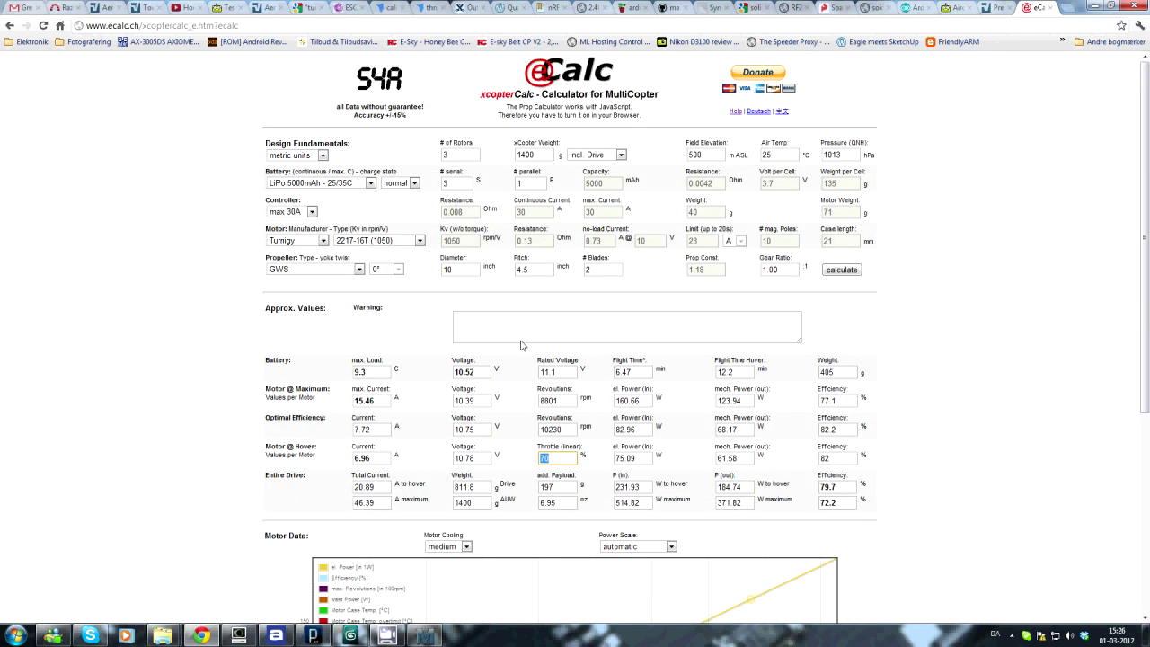
Step: Raise the xCopter weight to 2000 g and recalculate with the 10 x 4.5 inch propeller
double_click(529, 154)
type("2000")
left_click(842, 270)
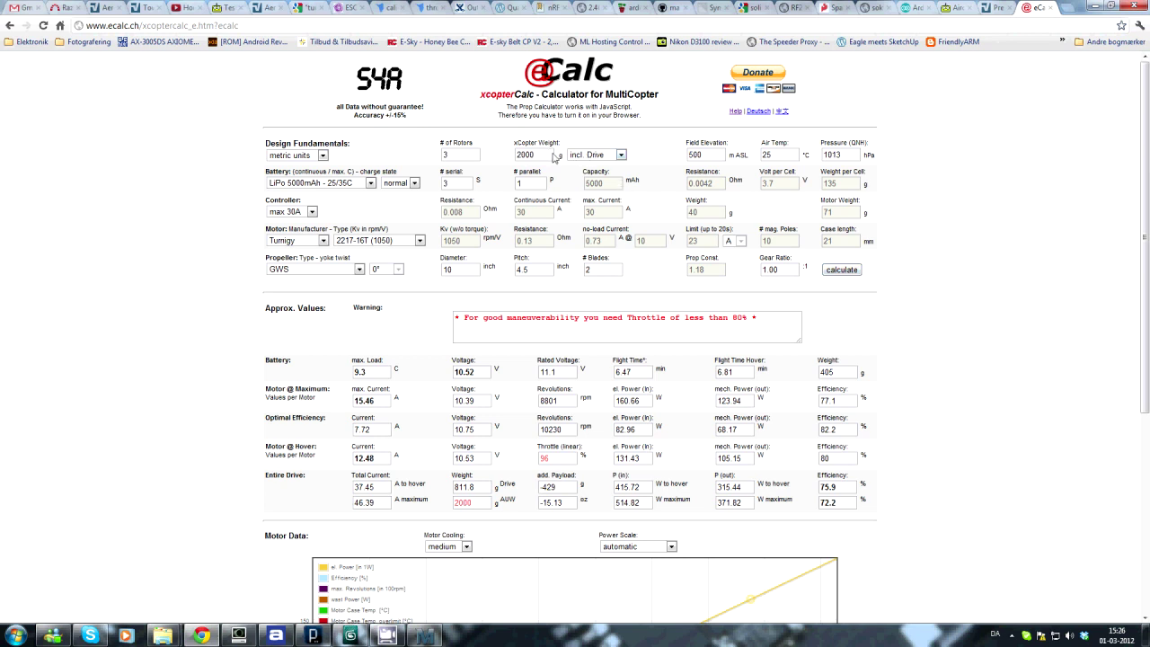
Step: Set the xCopter weight to 1800 g, recalculate and review the warning and the drive weight options
left_click_drag(555, 155, 515, 156)
type("1800")
left_click(849, 273)
double_click(528, 154)
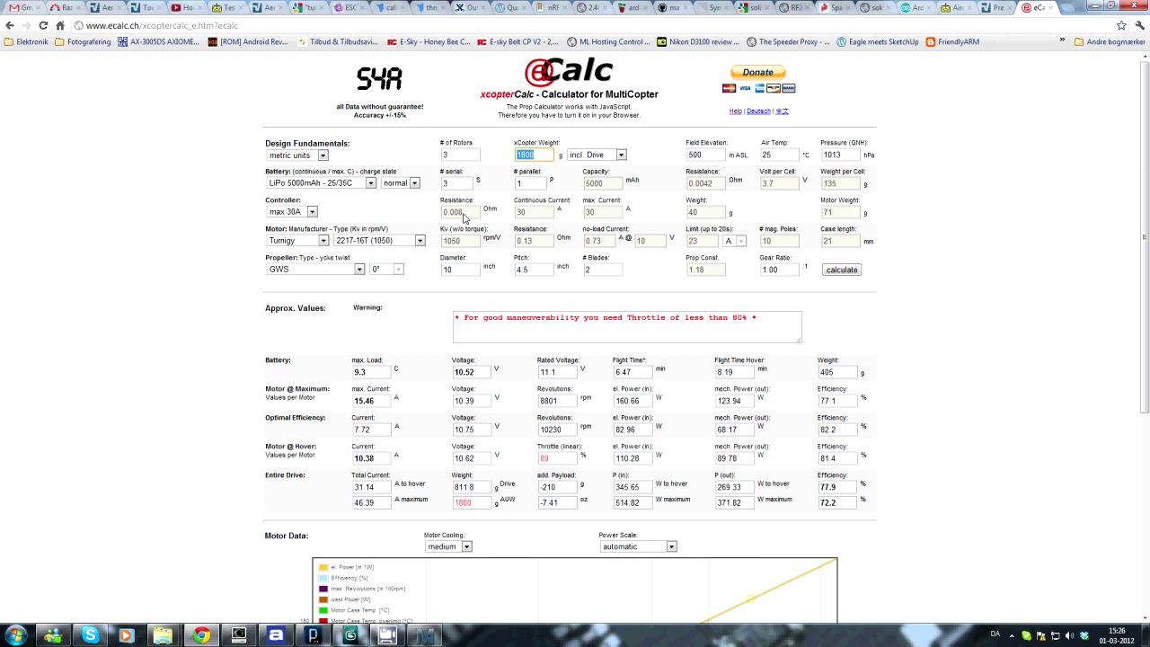
left_click_drag(790, 323, 456, 319)
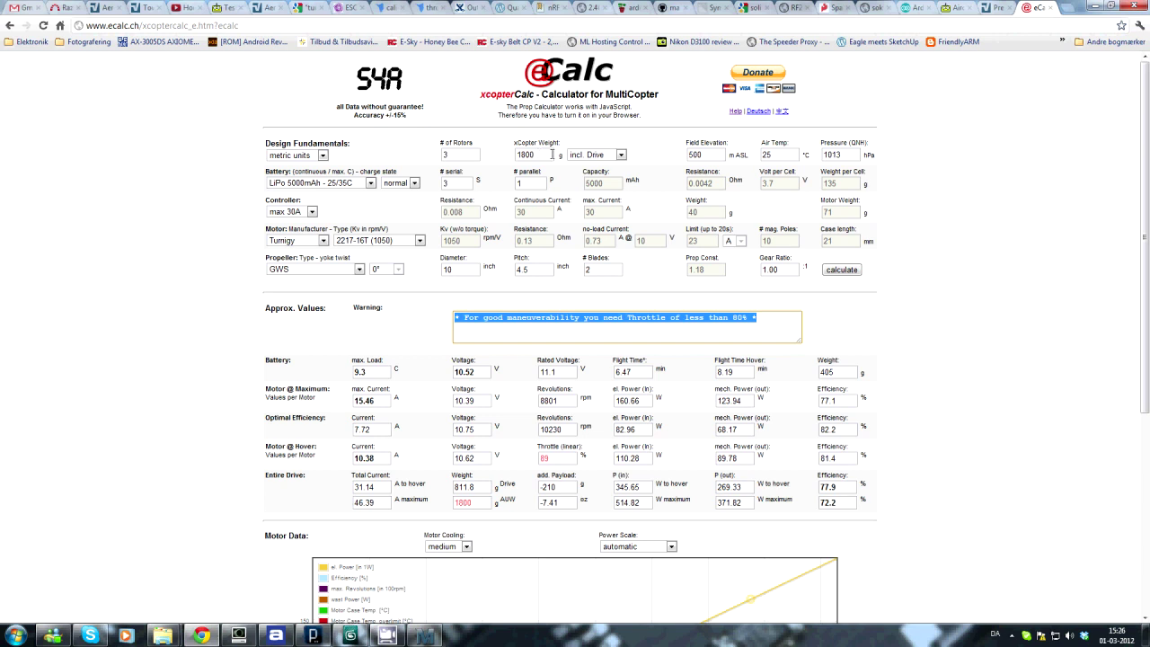
left_click(619, 155)
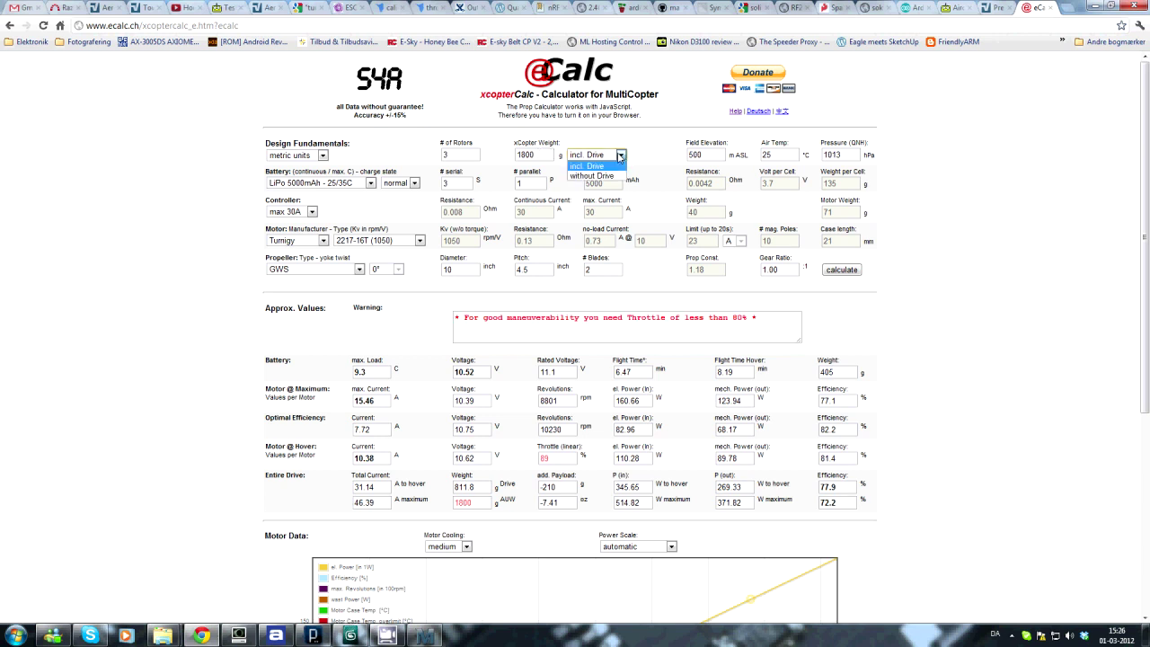
left_click(619, 156)
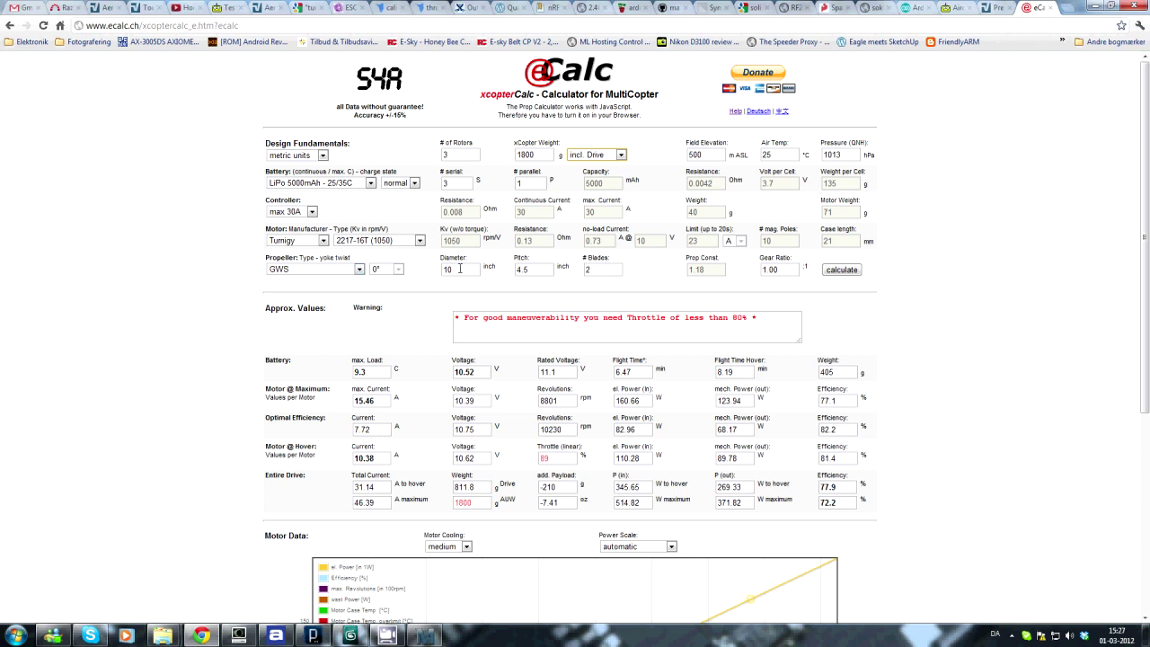
Step: Set the propeller diameter to 12 inch and the pitch to 5 inch, and recalculate
left_click_drag(460, 268, 410, 268)
type("12")
key("Tab")
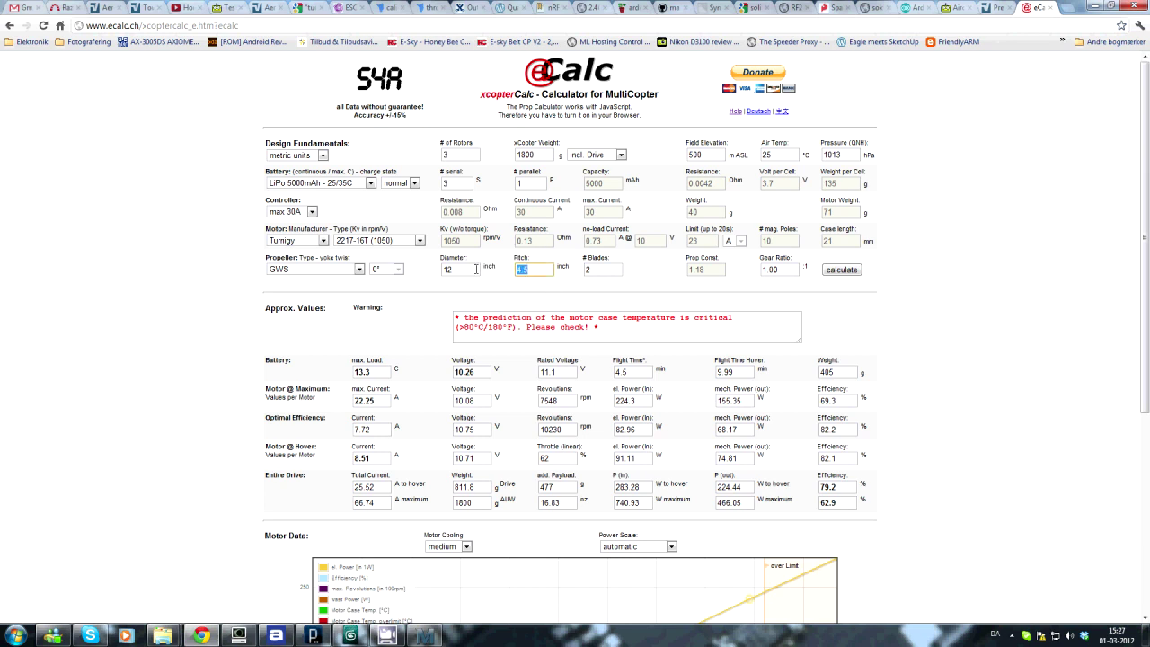
left_click(832, 271)
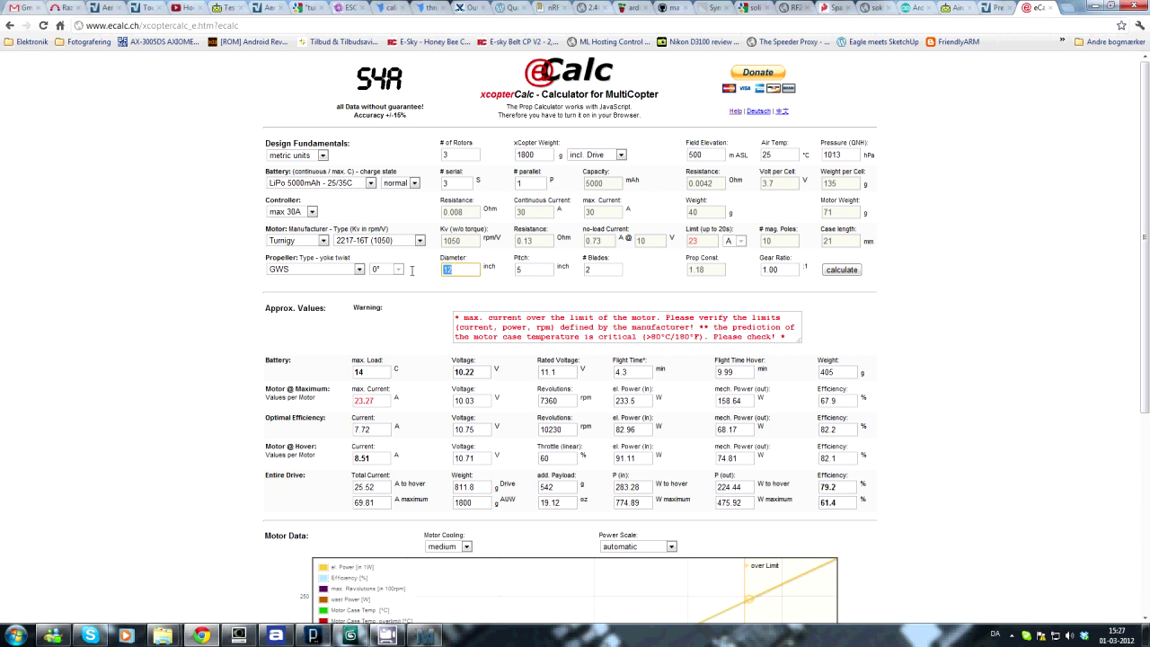
Step: Set the propeller diameter to 11 inch and the xCopter weight to 2000 g, recalculating to check the results
left_click(848, 271)
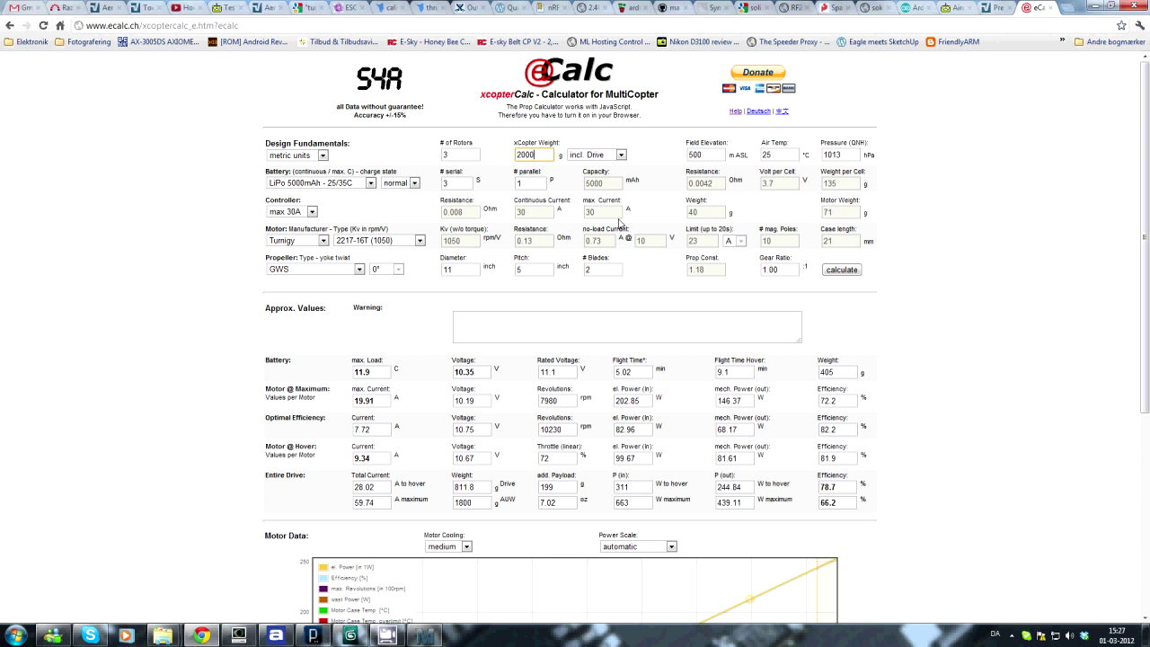
left_click(834, 273)
scroll(522, 386, "down", 3)
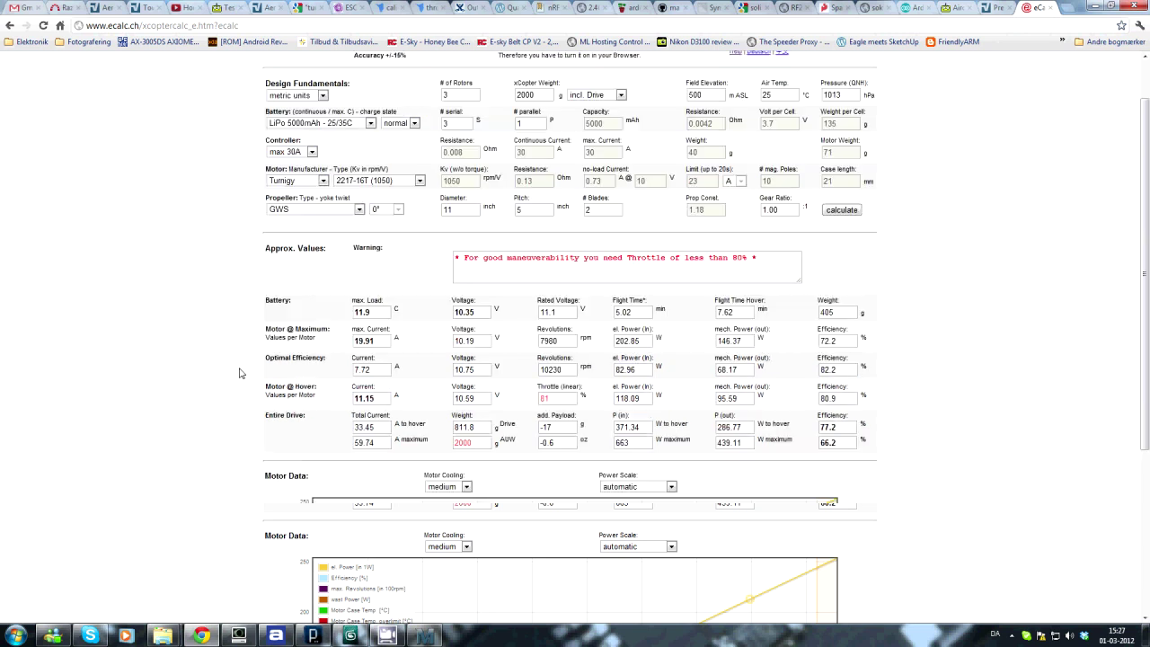
Step: Switch to the My Frame Option 2 model in 3ds Max and examine the quadcopter frame's arms and stacked plates in perspective
scroll(405, 420, "up", 3)
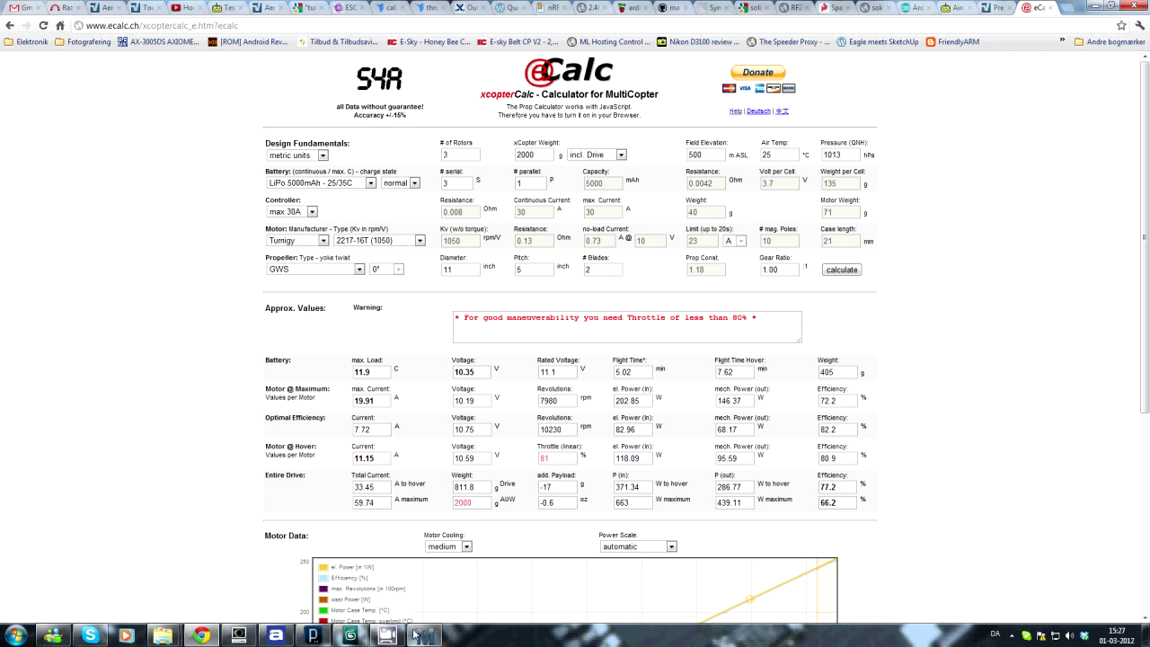
mouse_move(422, 640)
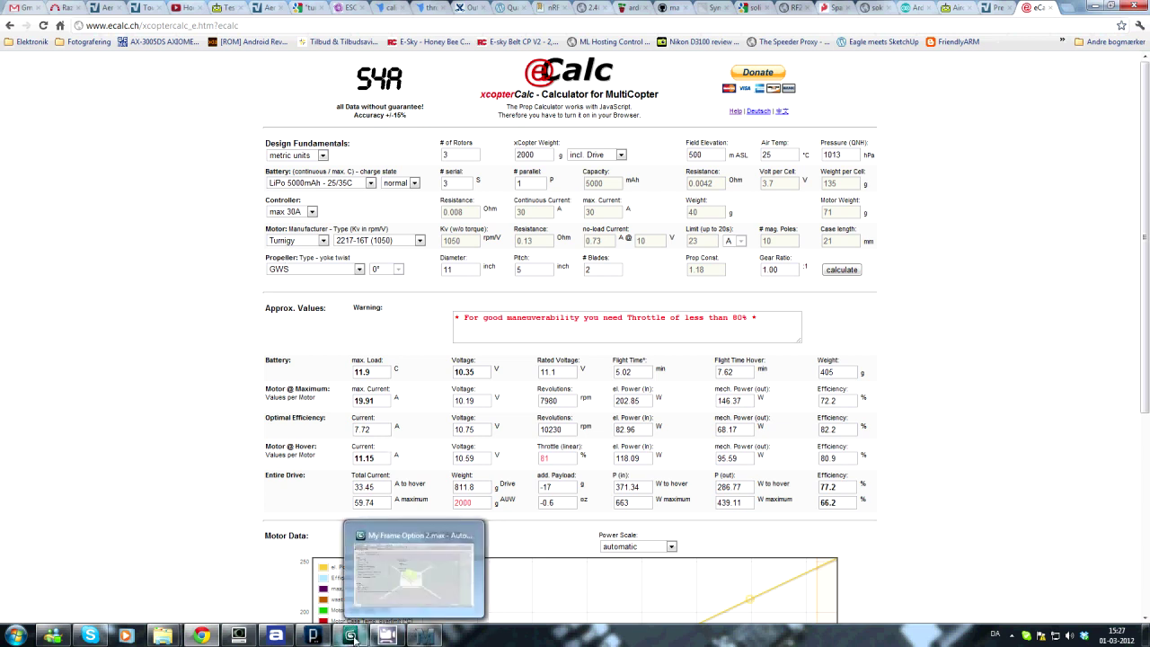
left_click(386, 566)
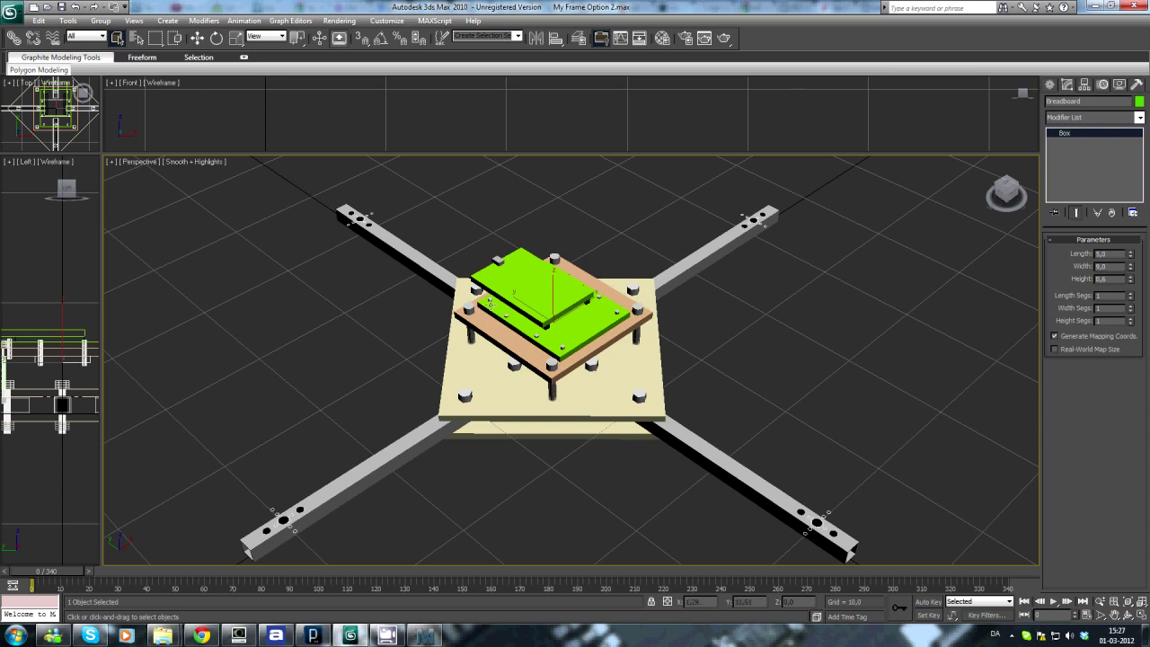
mouse_move(465, 355)
left_mouse_down()
mouse_move(634, 309)
mouse_move(469, 360)
mouse_move(453, 344)
left_mouse_up()
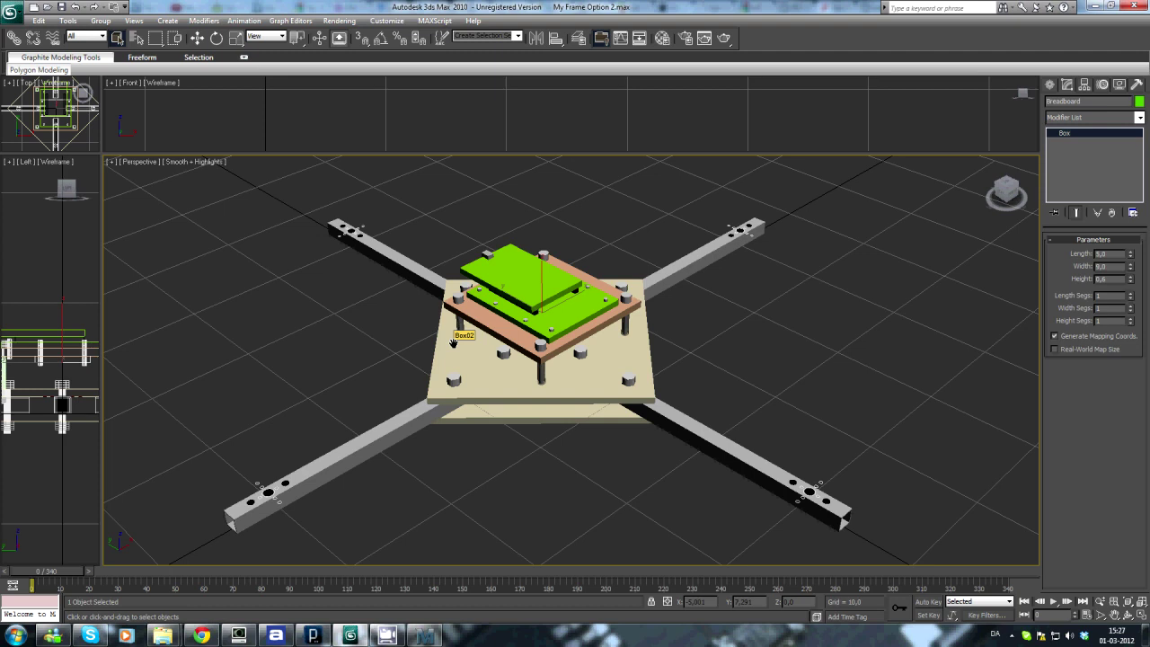
Step: In the eCalc MultiCopter calculator, set the battery's parallel count to 2 and the xCopter weight to 2000 g, recalculating the results
left_click(412, 428)
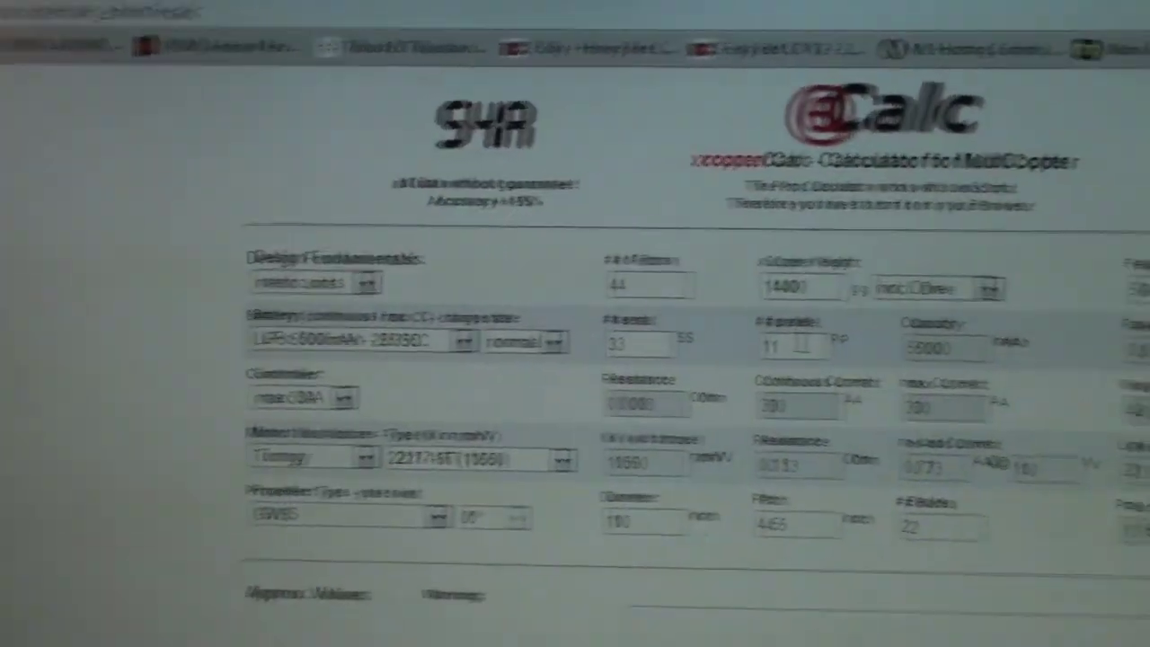
type("2")
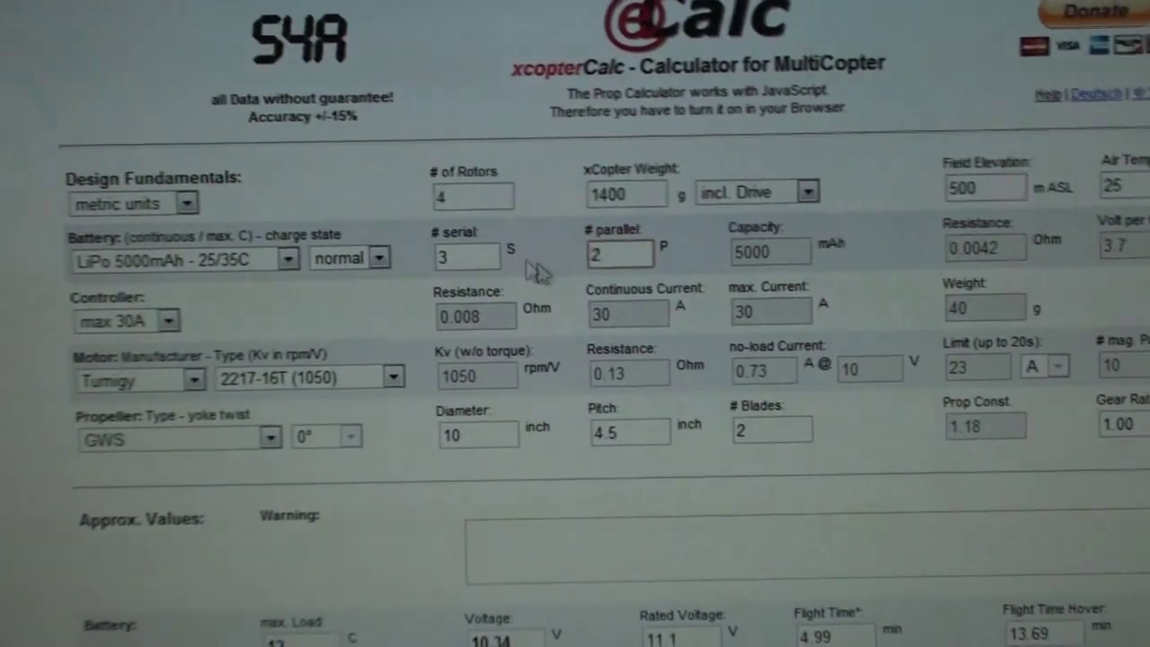
key("Tab")
type("2000")
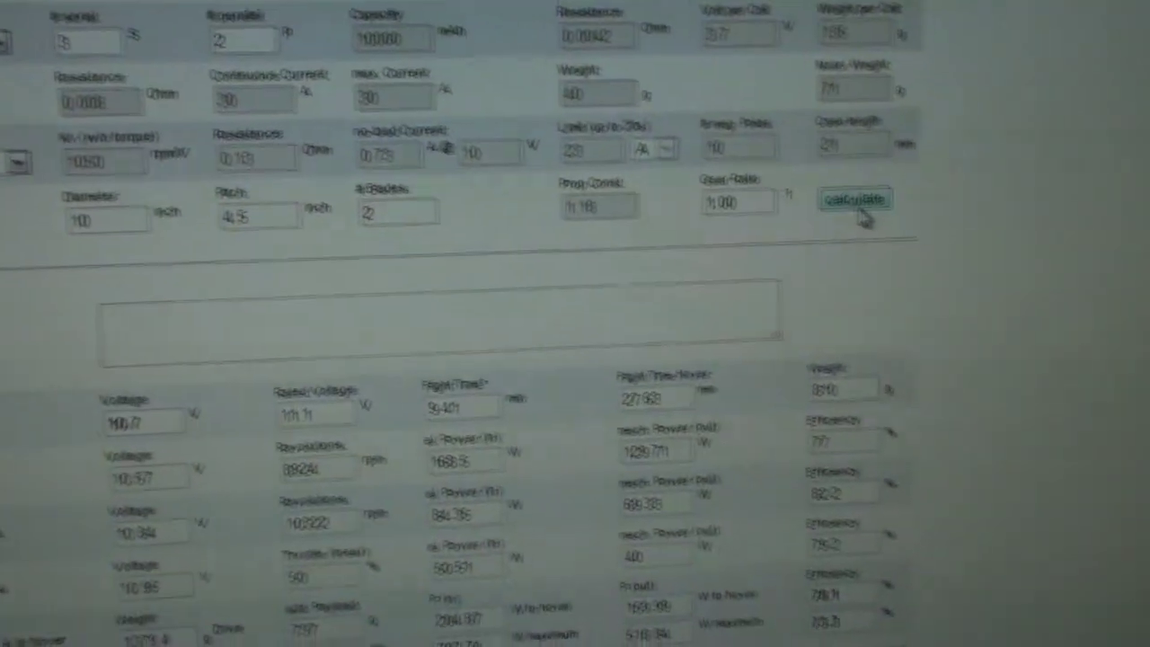
left_click(1014, 308)
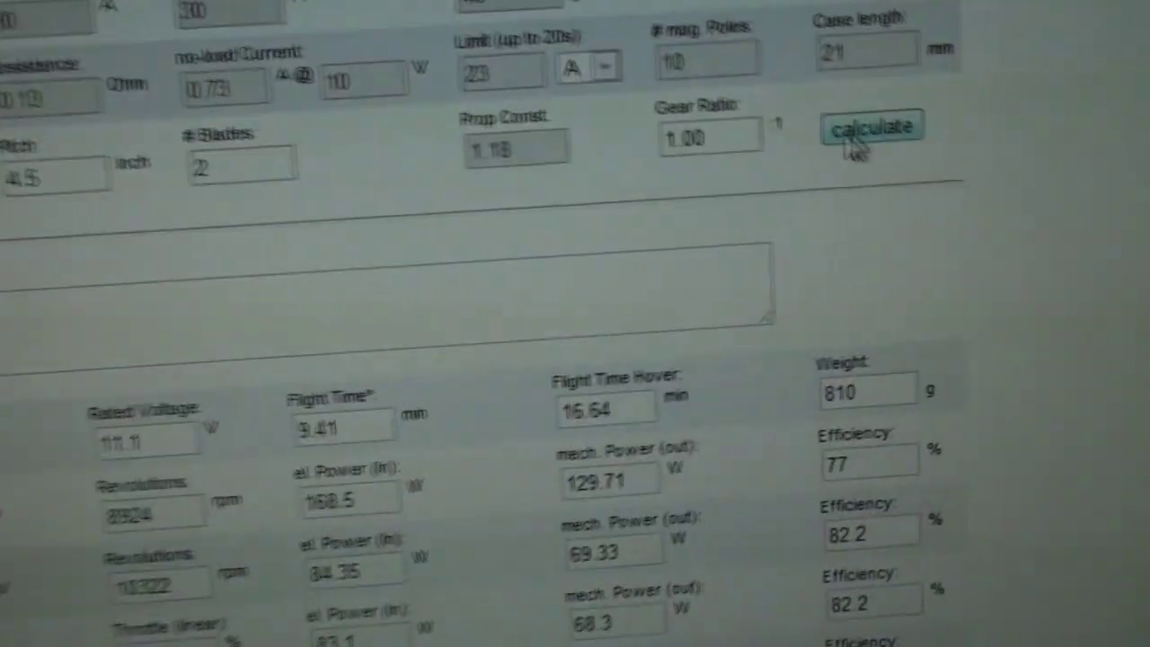